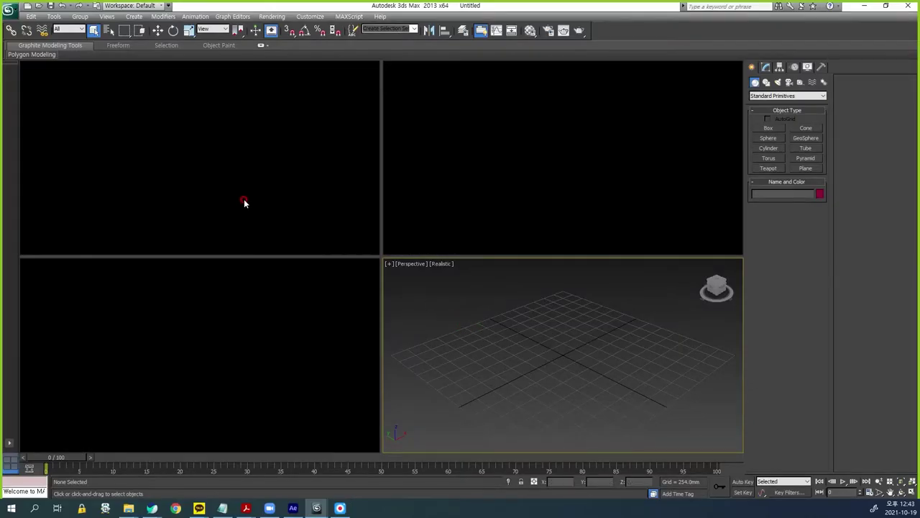
- Draw a cylinder at the grid centre in the Top viewport
click(246, 202)
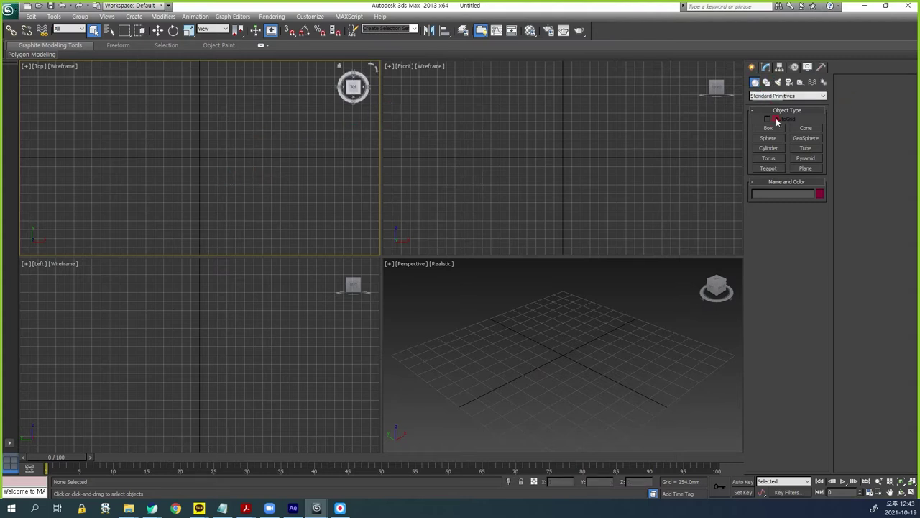
click(768, 148)
drag(198, 156, 228, 144)
click(540, 308)
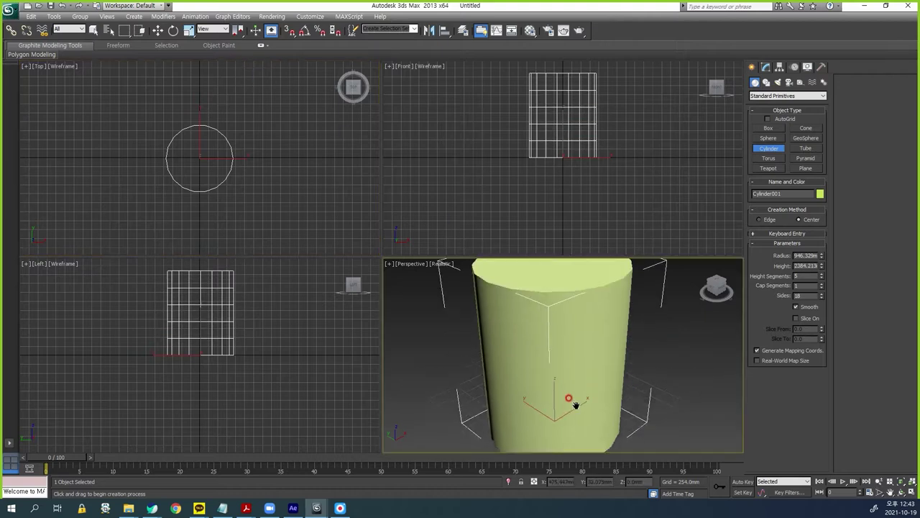
key(z)
- Give the cylinder a 60 mm radius and 190 mm height, framed in all views
click(799, 255)
double_click(800, 255)
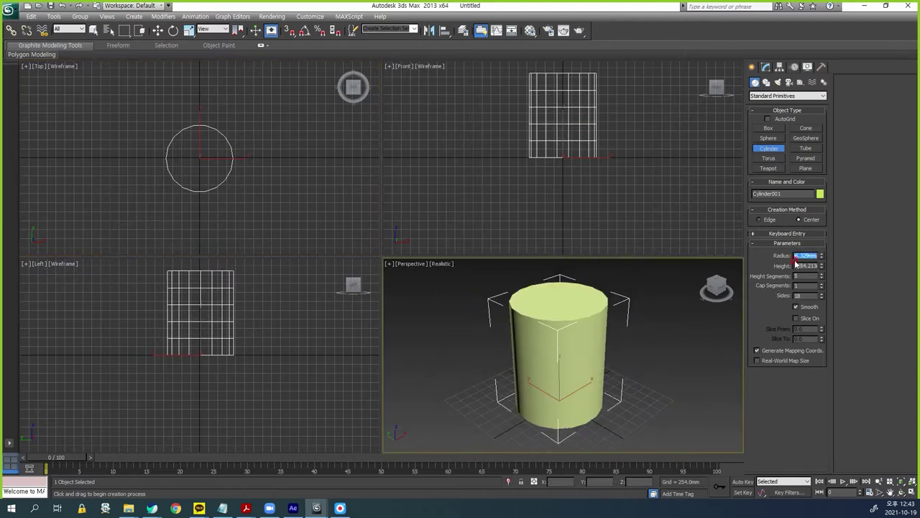
text(60)
key(Tab)
text(190)
key(Tab)
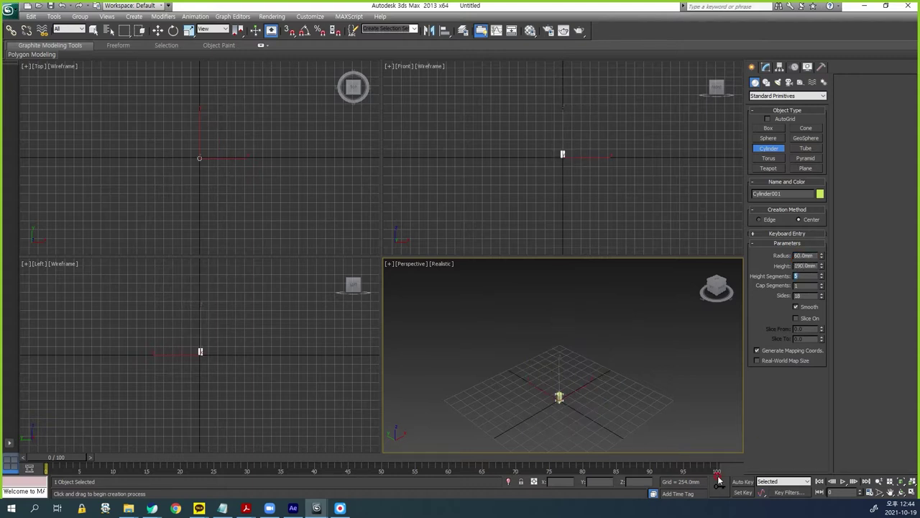
click(912, 481)
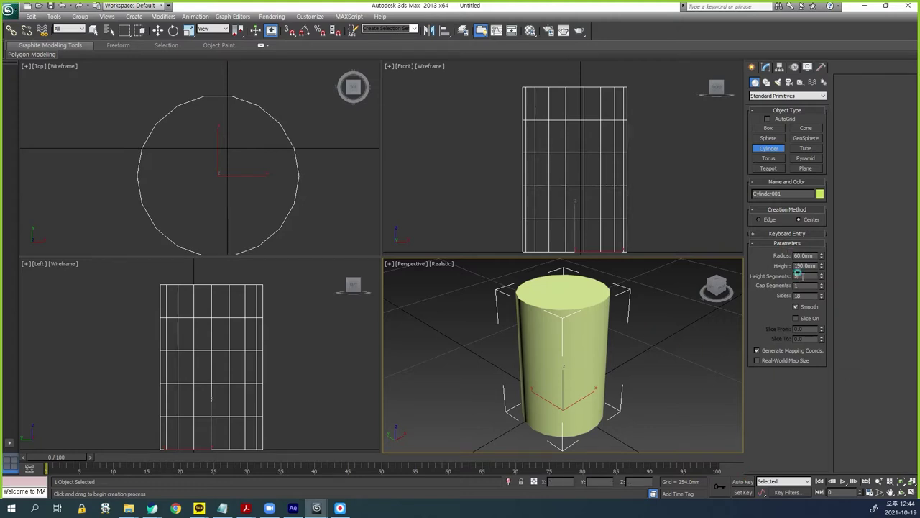
- Set the cylinder to 3 height segments and 11 sides
text(3)
key(Tab)
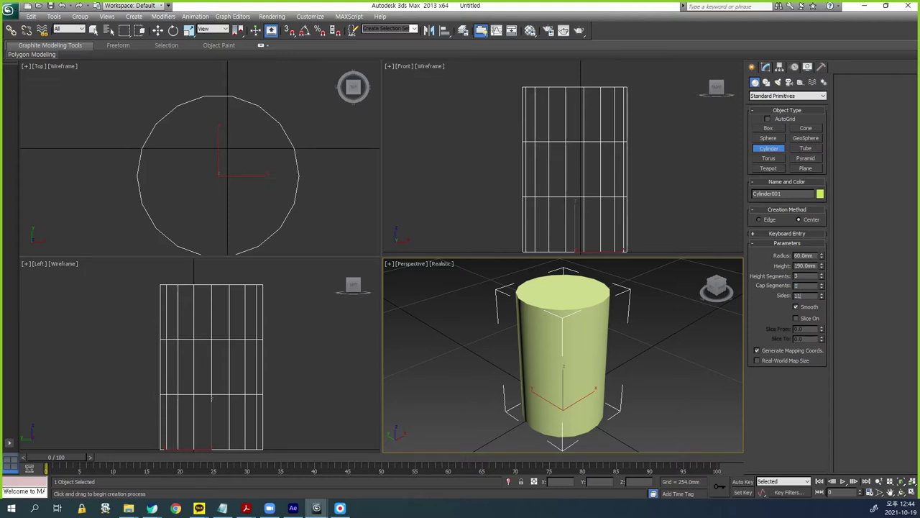
key(Return)
middle_drag(294, 195, 298, 167)
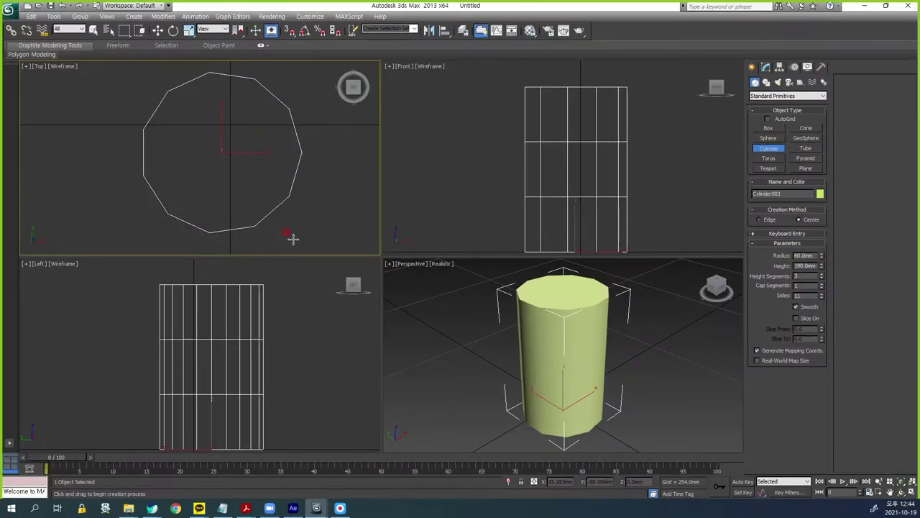
- Try 12 sides on the cylinder, then settle back on 11 sides
double_click(799, 295)
text(12)
key(Return)
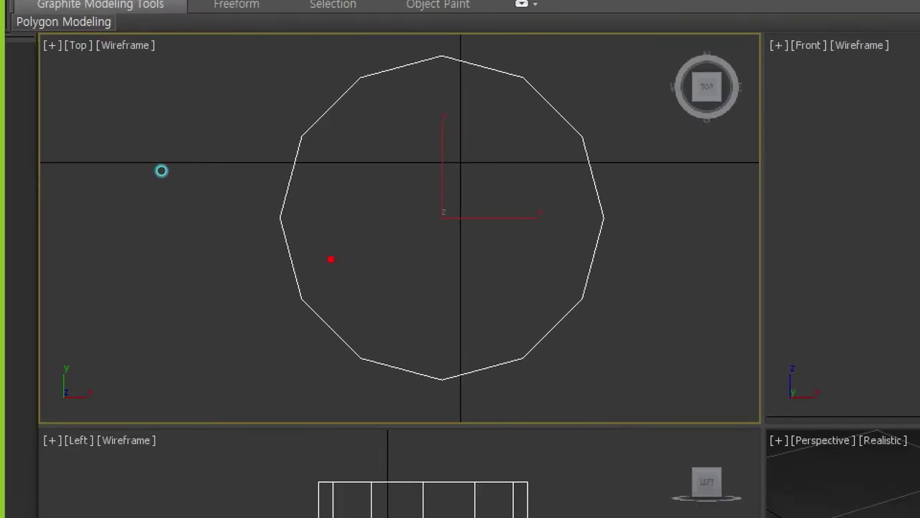
drag(273, 232, 296, 286)
drag(313, 154, 269, 194)
drag(288, 341, 348, 380)
drag(407, 384, 433, 392)
drag(467, 387, 502, 387)
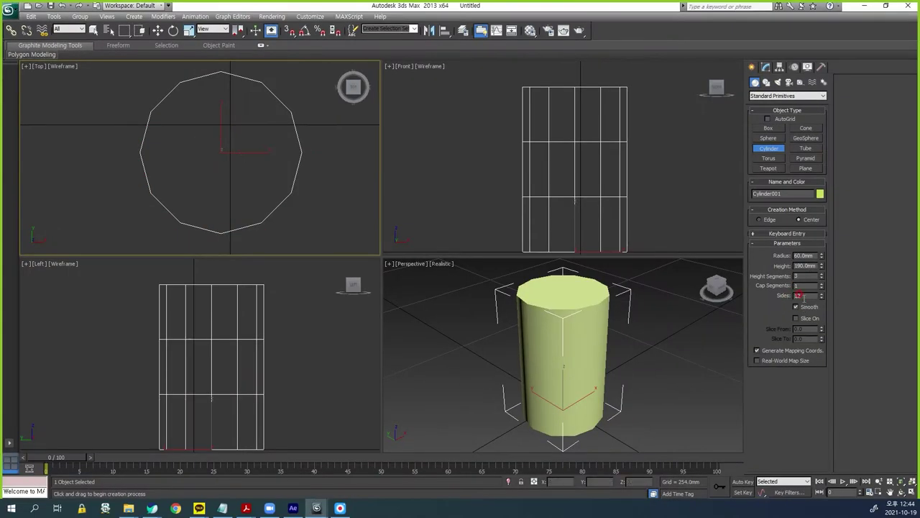
double_click(799, 294)
text(11)
key(Return)
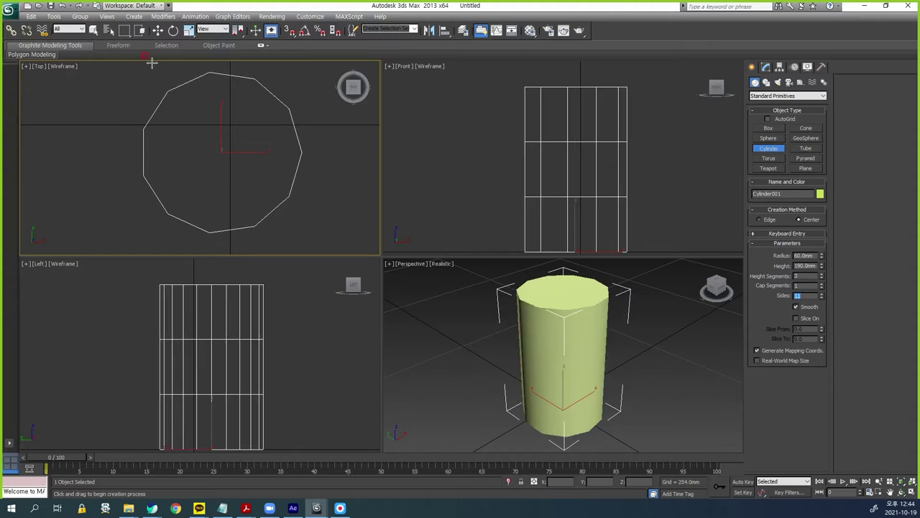
- Zero the cylinder's position so it sits at the world origin
click(157, 31)
key(F12)
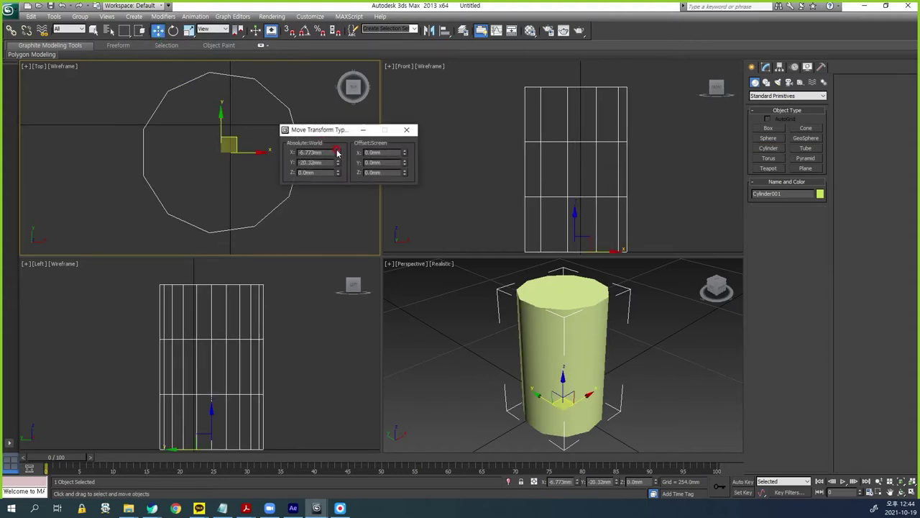
drag(338, 160, 339, 163)
right_click(338, 162)
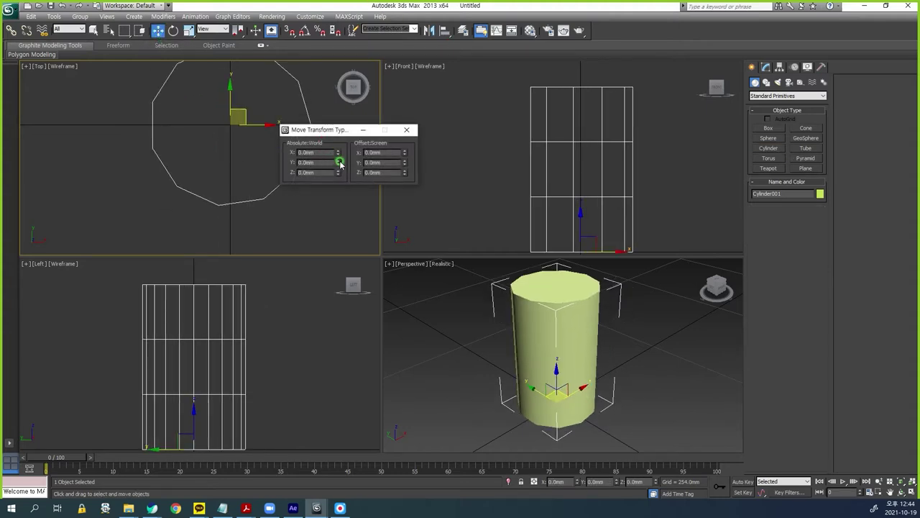
click(411, 132)
- Show edged faces and hide selection brackets in the perspective view
middle_drag(581, 329, 594, 335)
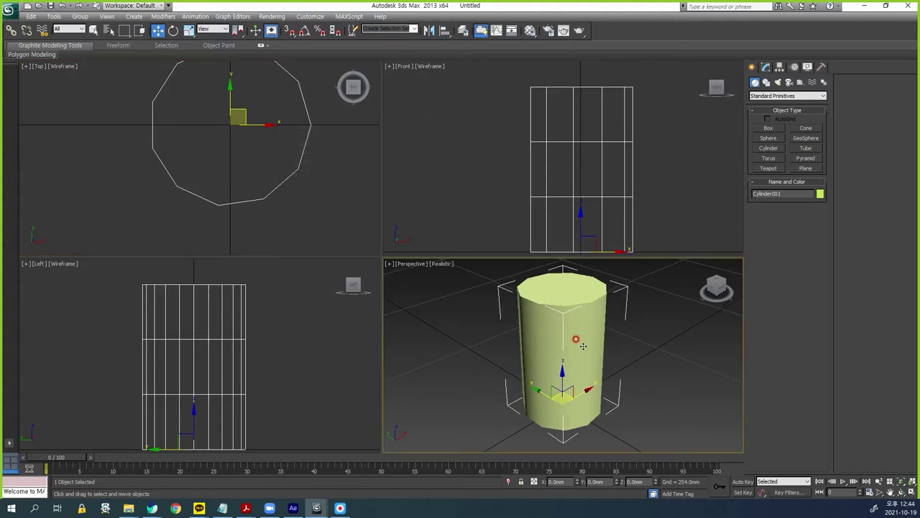
key(F4)
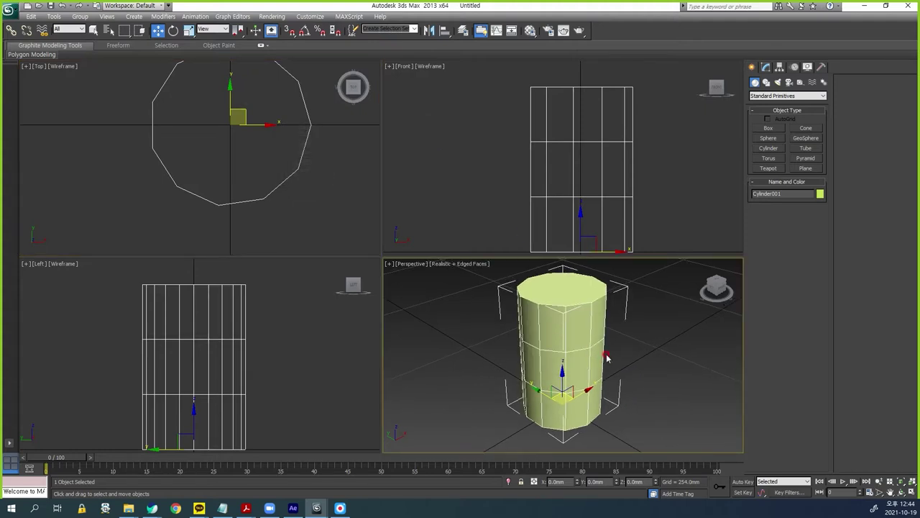
key(j)
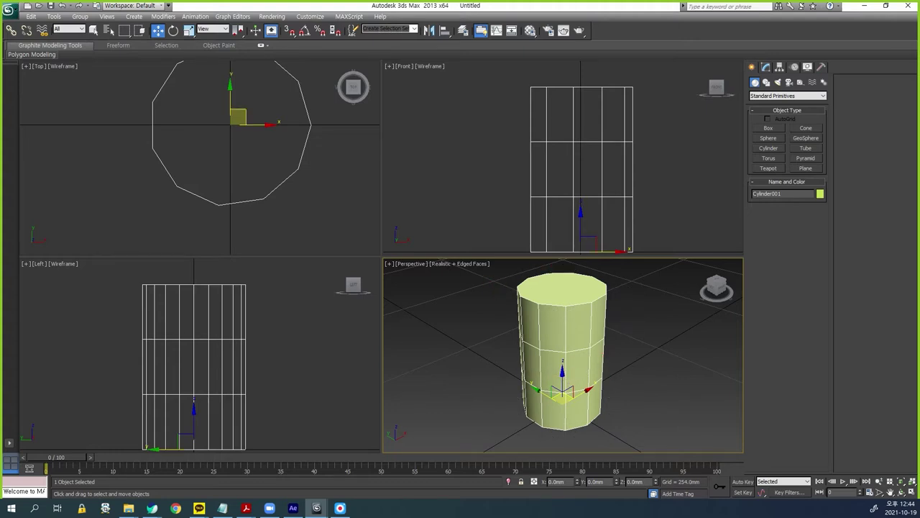
key(F12)
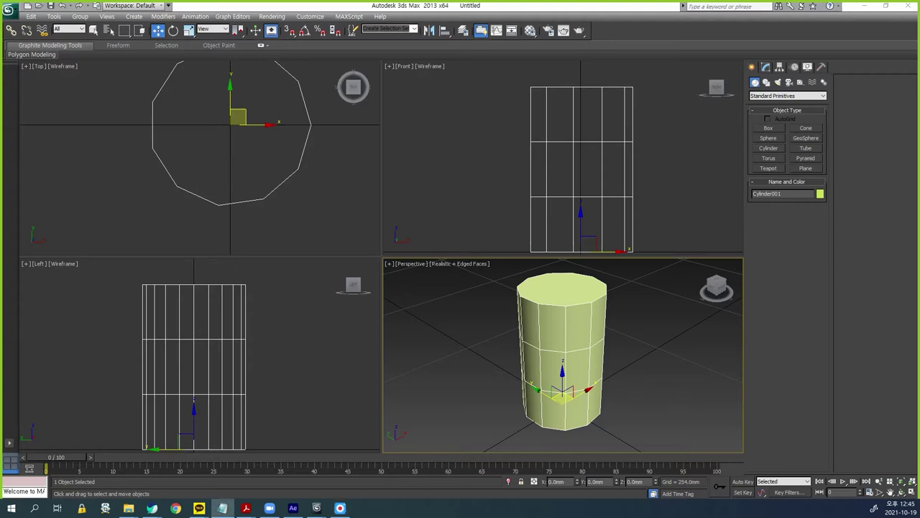
- Add an Edit Mesh modifier to the cylinder
click(764, 66)
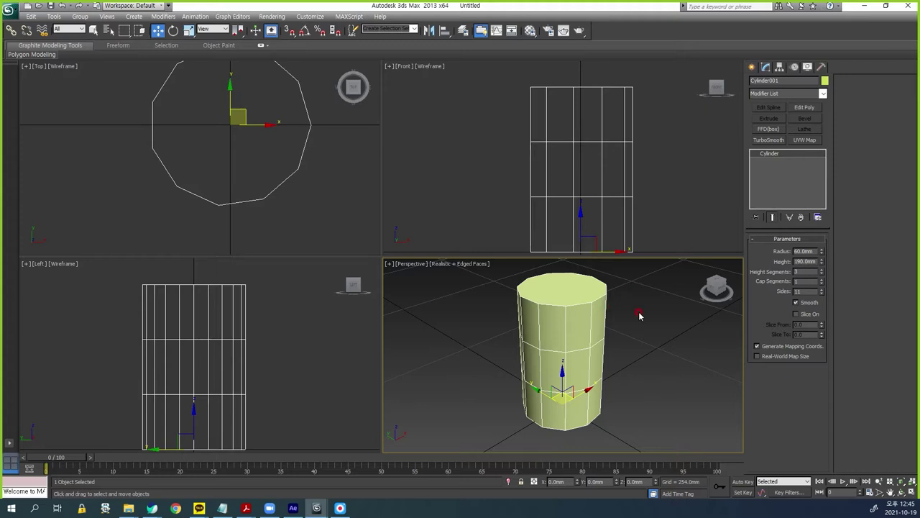
click(792, 94)
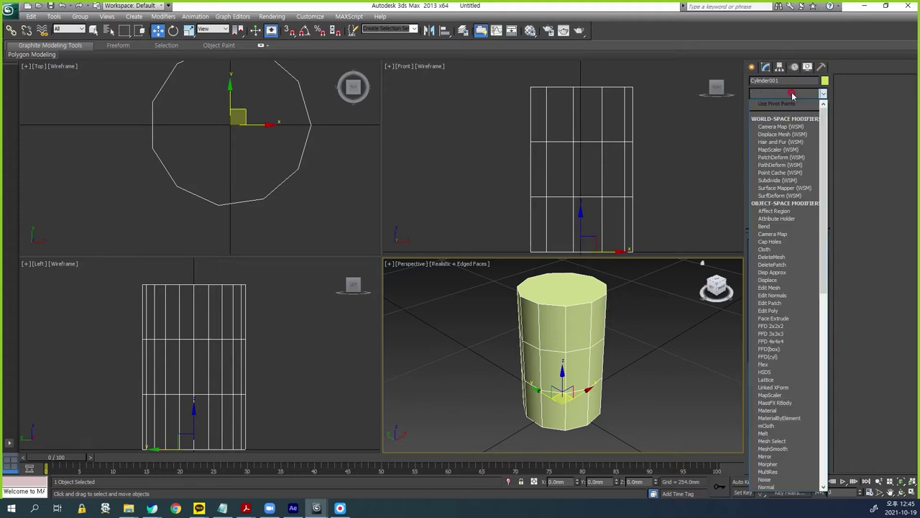
click(769, 287)
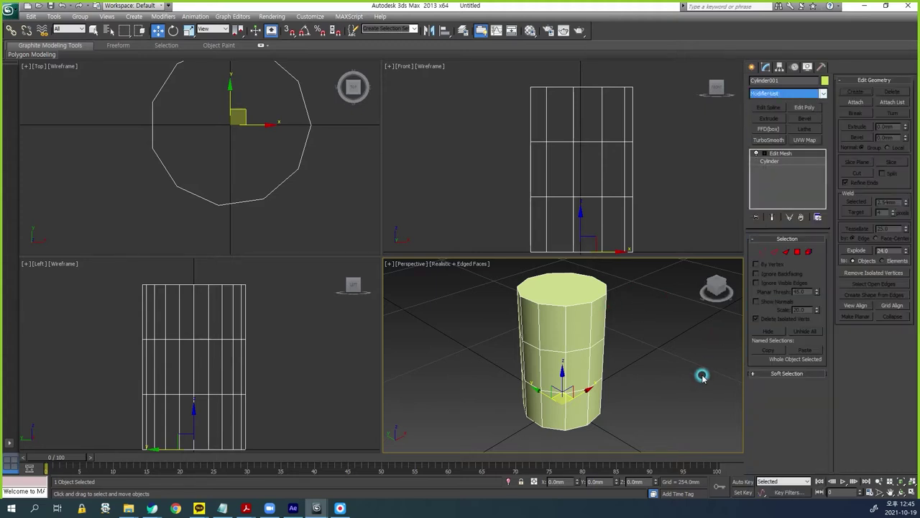
- Select the cylinder's top cap faces in Polygon mode
click(797, 251)
click(560, 278)
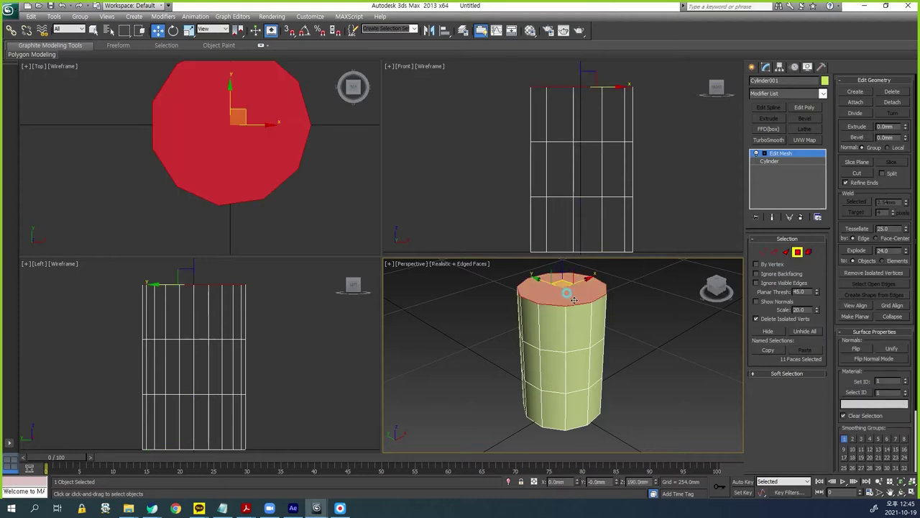
alt+middle_drag(616, 342, 618, 330)
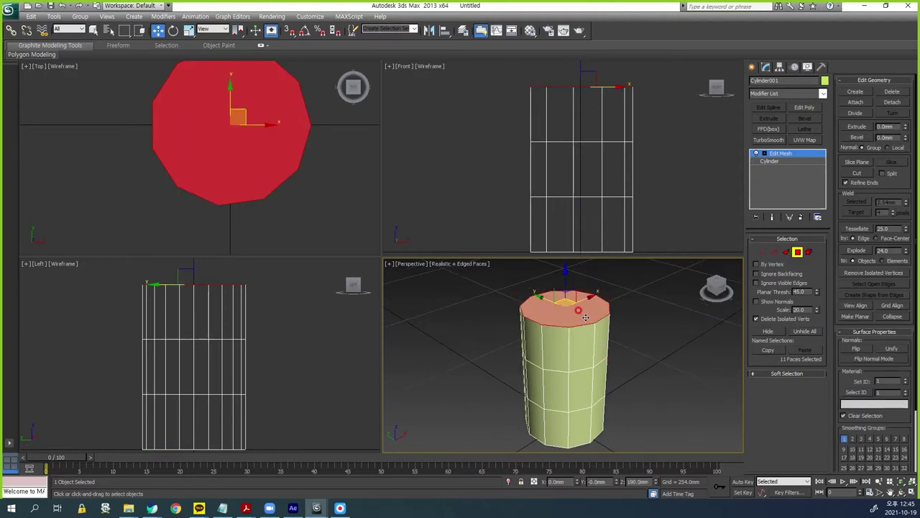
double_click(884, 127)
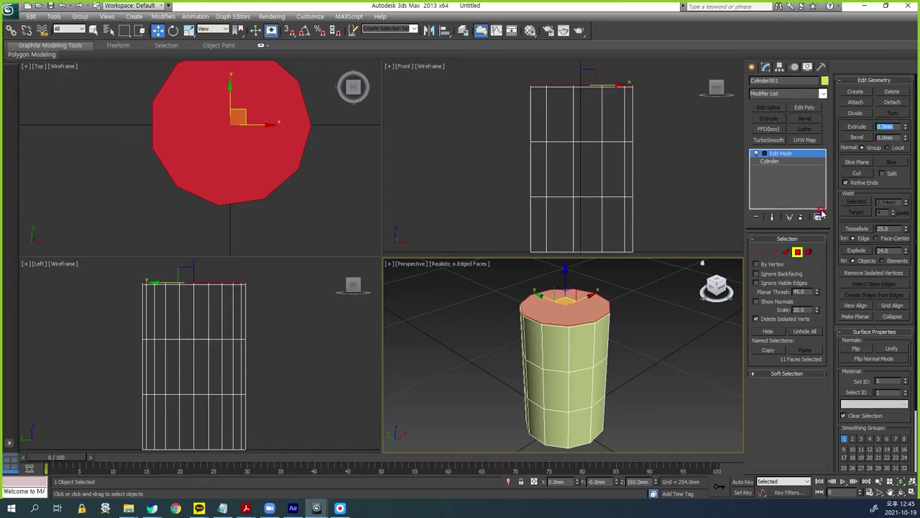
middle_drag(591, 352, 593, 365)
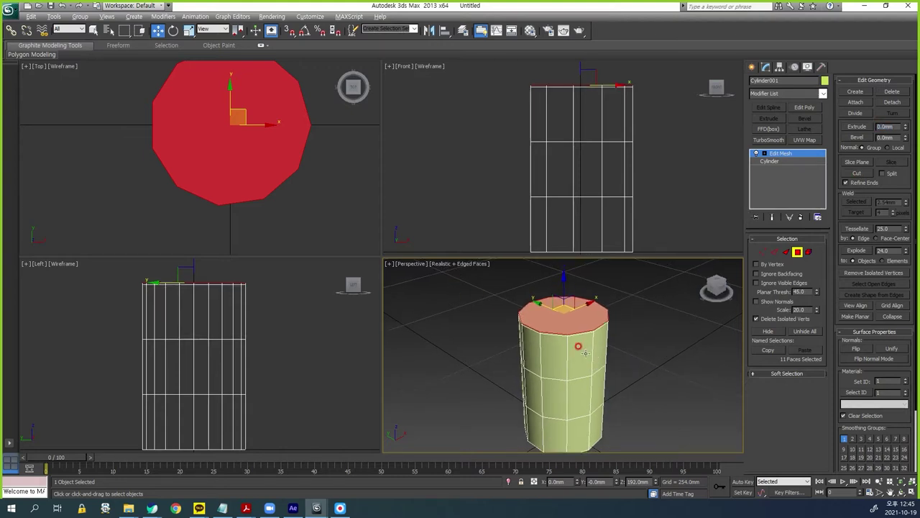
- Maximize Perspective, bevel the top faces inward and extrude them slightly down
click(911, 493)
scroll(400, 237, up, 3)
scroll(396, 261, up, 2)
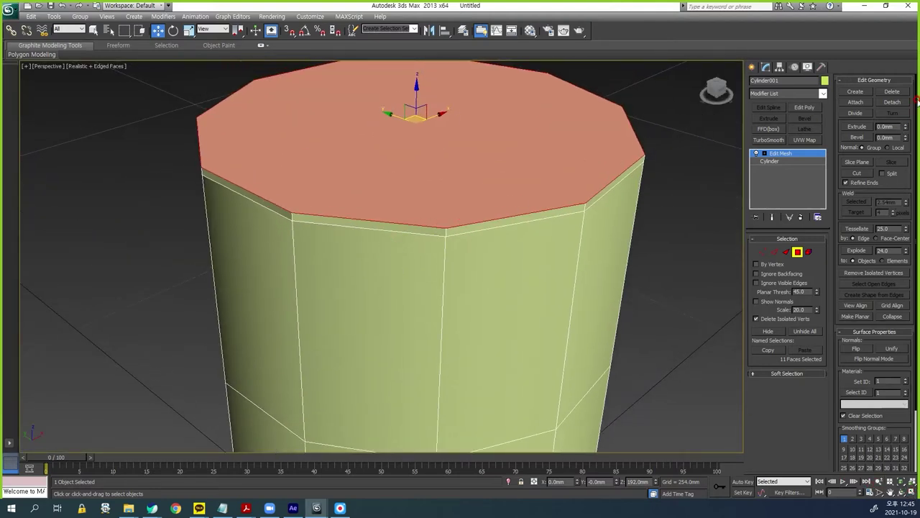
double_click(886, 137)
text(-2)
key(Return)
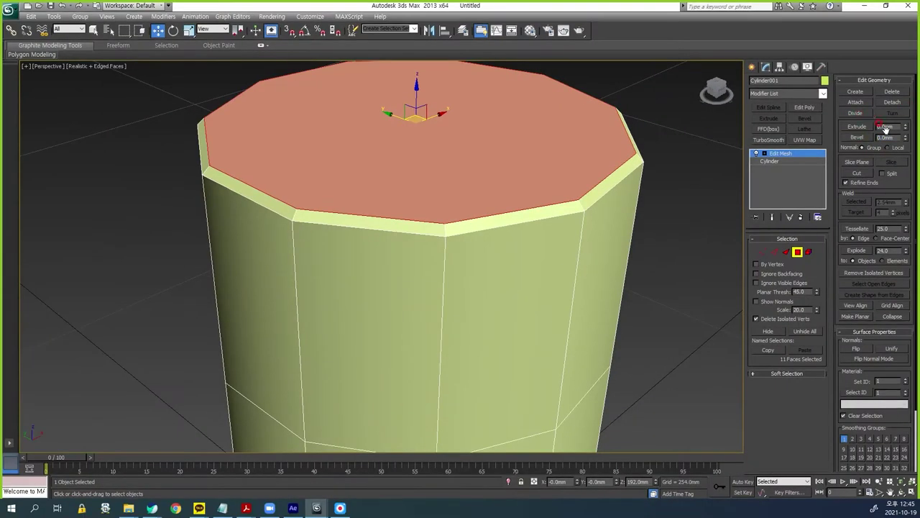
click(883, 126)
text(-0.1)
key(Return)
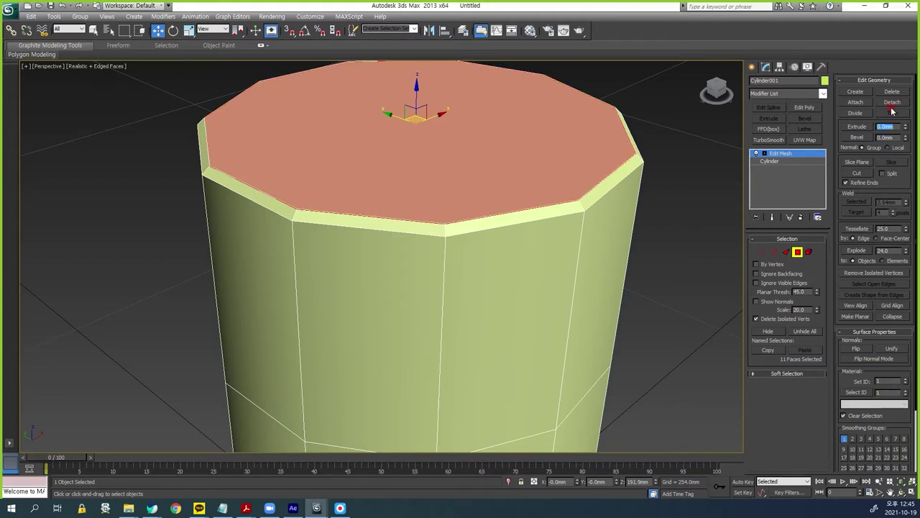
- Bevel the top faces -4 to form the rim, then extrude them downward
click(885, 136)
text(-4)
key(Return)
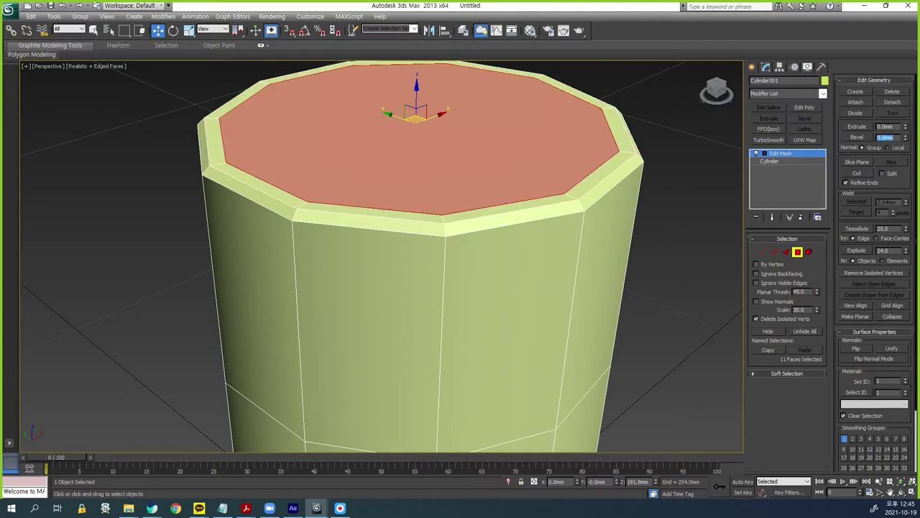
click(886, 127)
text(-3)
key(Return)
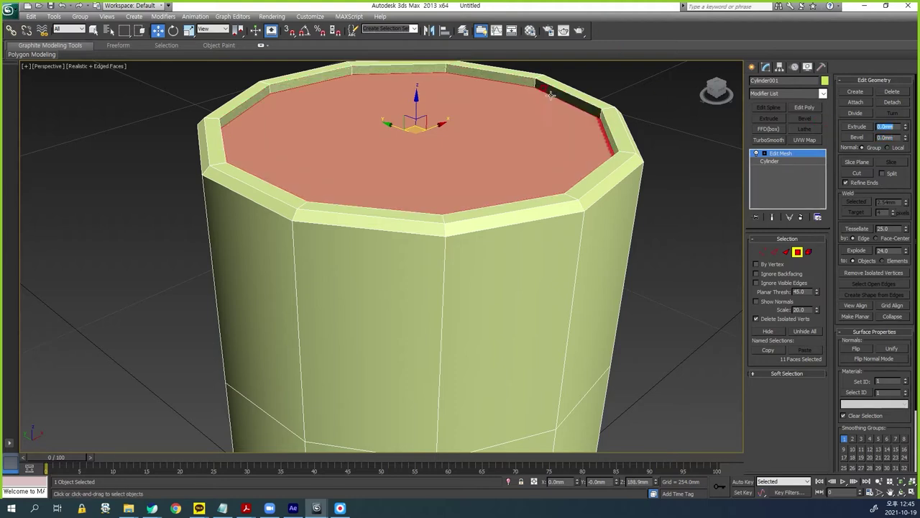
- Bevel the top faces inward again and sink them deep into the cylinder
click(885, 136)
text(-)
key(Return)
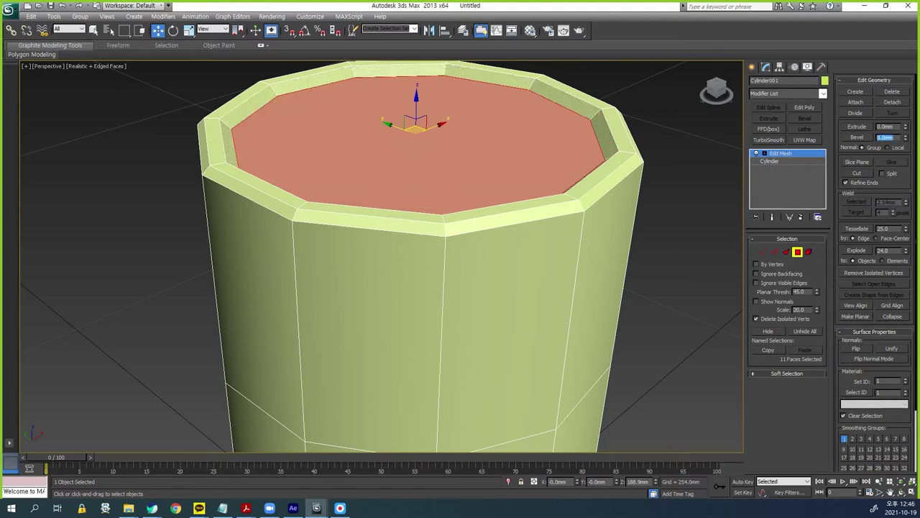
click(873, 149)
click(892, 127)
text(-)
key(Return)
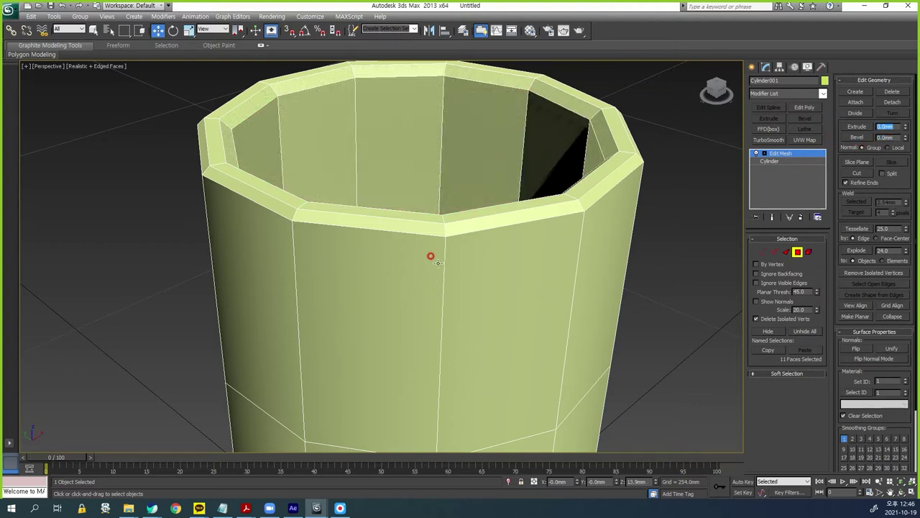
scroll(402, 227, up, 3)
mouse_move(402, 228)
alt+middle_down()
mouse_move(373, 335)
mouse_move(400, 255)
alt+middle_up()
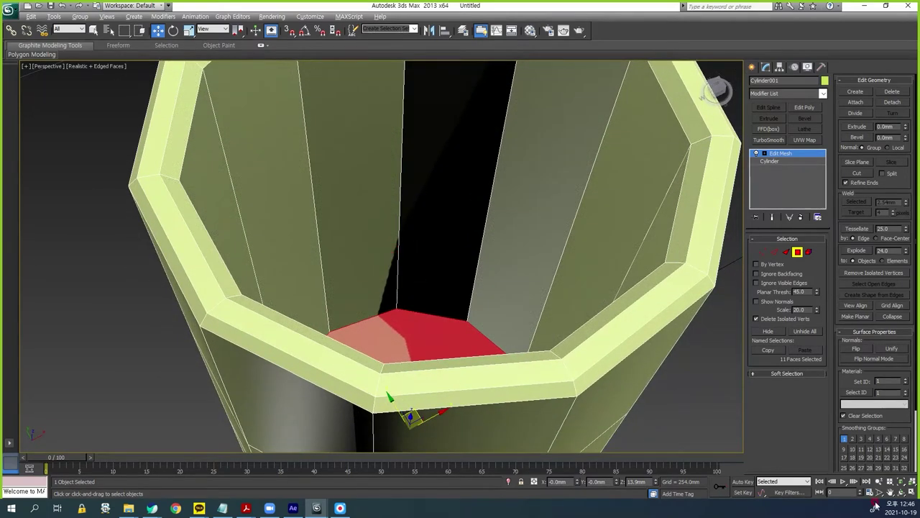
click(912, 493)
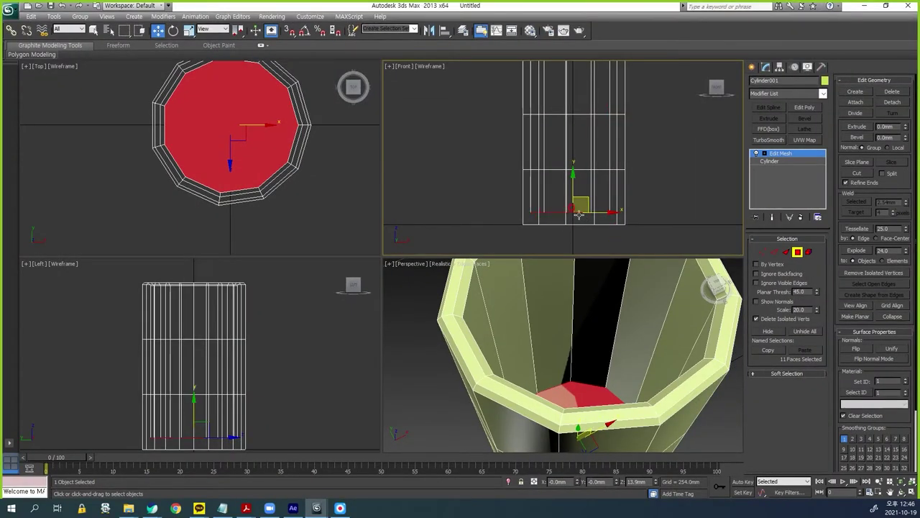
middle_drag(555, 214, 554, 188)
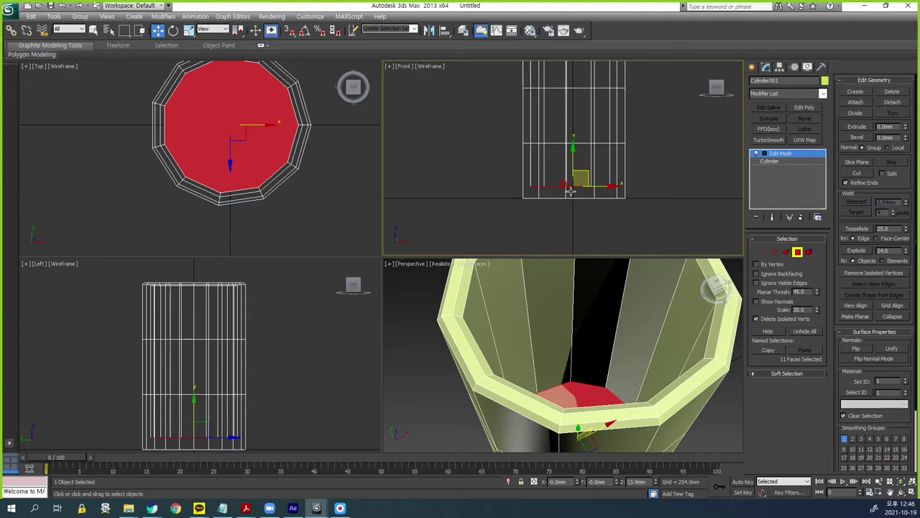
click(885, 127)
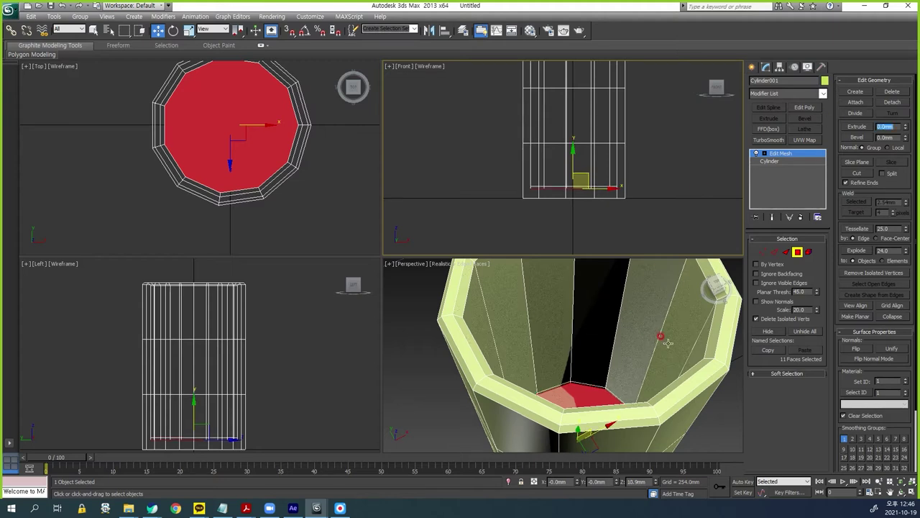
alt+middle_drag(659, 357, 635, 301)
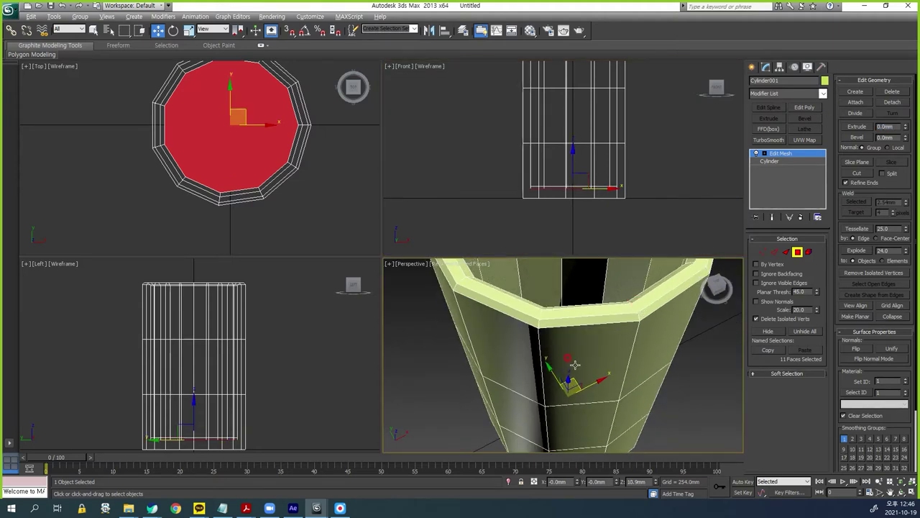
alt+middle_drag(589, 370, 600, 338)
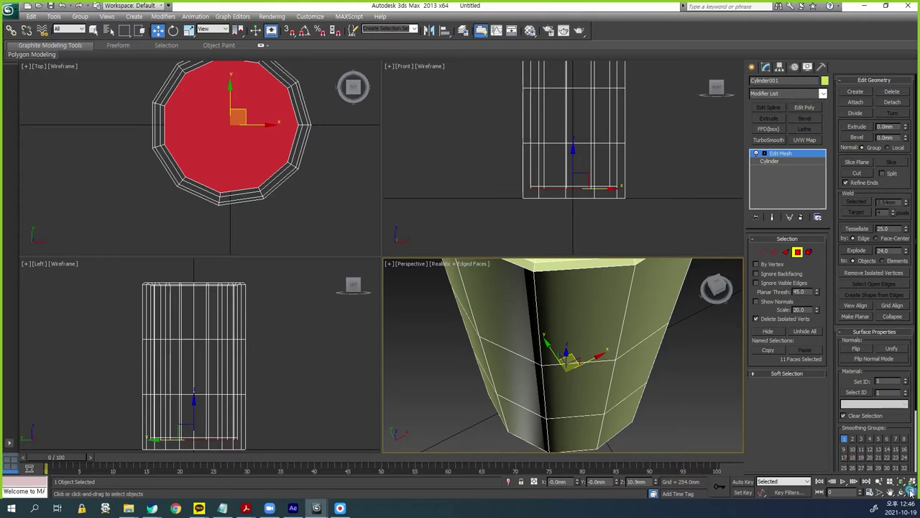
click(910, 483)
- Select the bottom cap, extrude it 5 and bevel it -1
mouse_move(364, 303)
alt+middle_down()
mouse_move(449, 310)
mouse_move(406, 310)
mouse_move(427, 223)
alt+middle_up()
alt+middle_drag(453, 293, 465, 267)
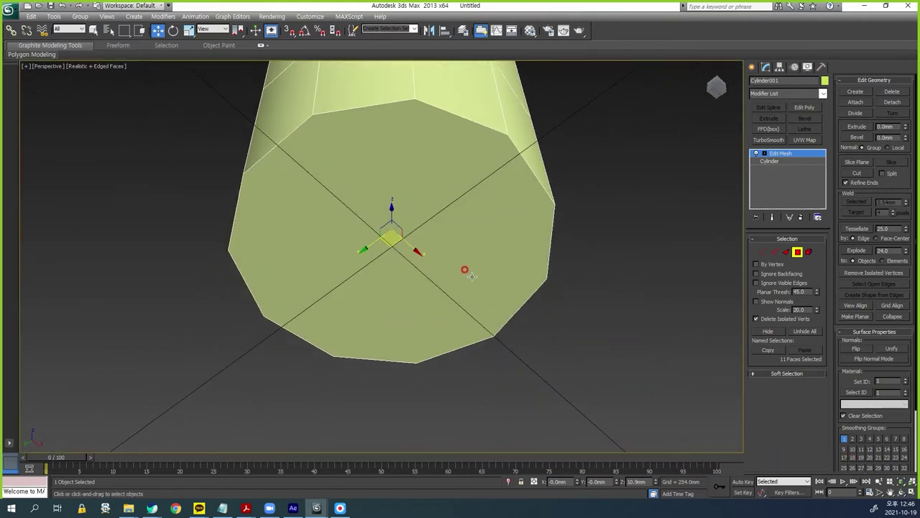
click(334, 247)
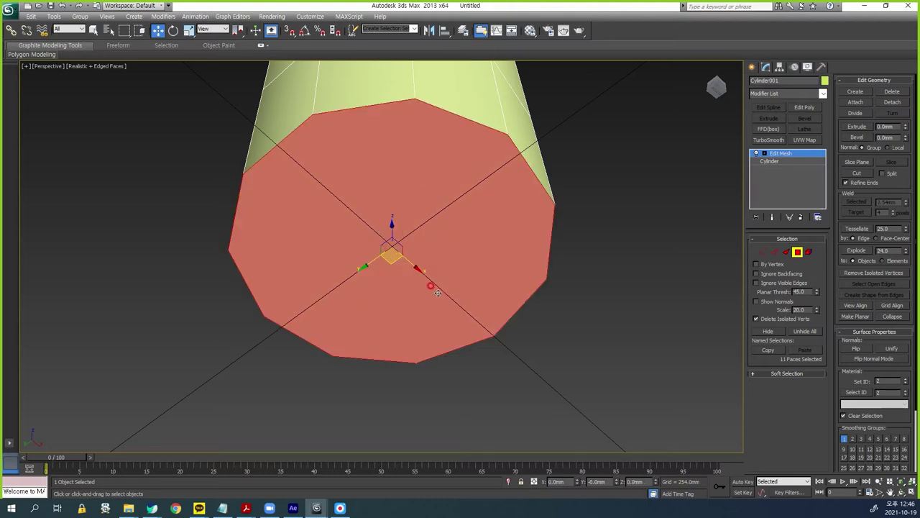
click(886, 126)
text(5)
key(Return)
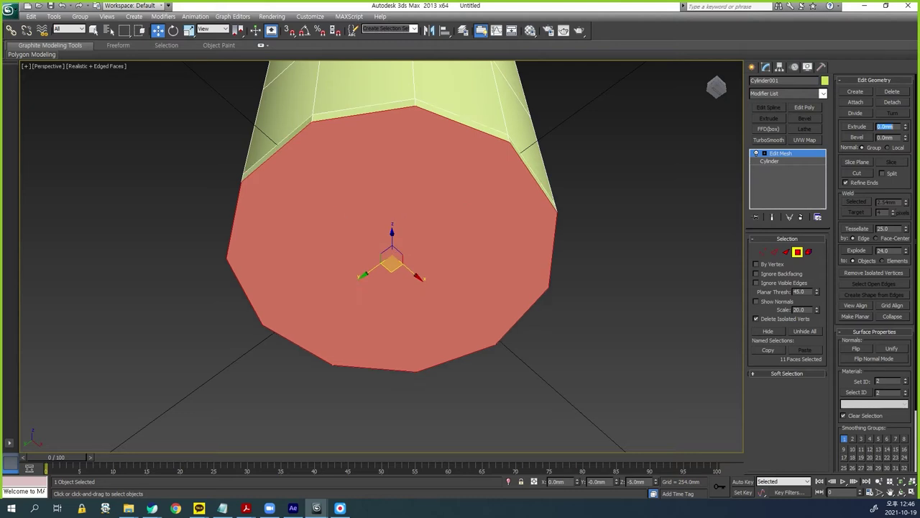
click(891, 137)
text(-1)
key(Return)
- Add a zero extrusion and an inward bevel to inset the bottom face
mouse_move(509, 227)
alt+middle_down()
mouse_move(496, 234)
mouse_move(444, 188)
alt+middle_up()
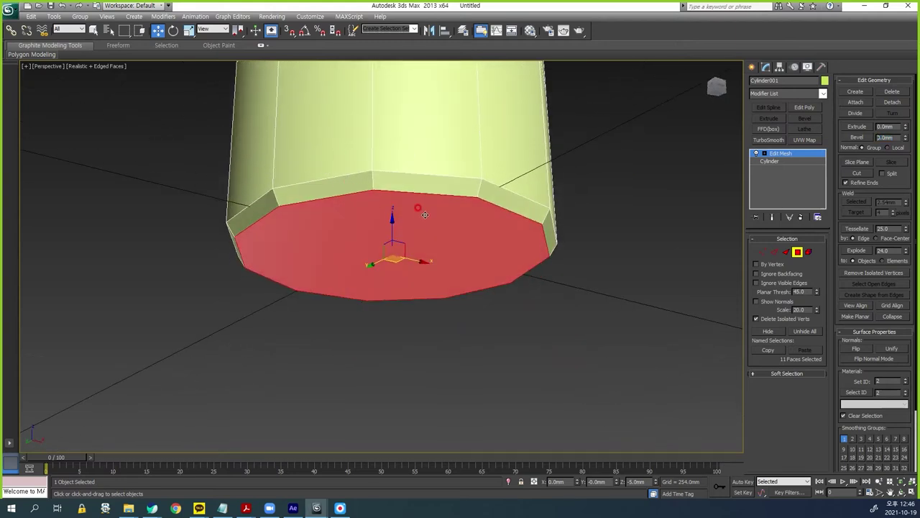
text(0)
key(Return)
key(Tab)
text(-)
key(Return)
alt+middle_drag(356, 253, 340, 230)
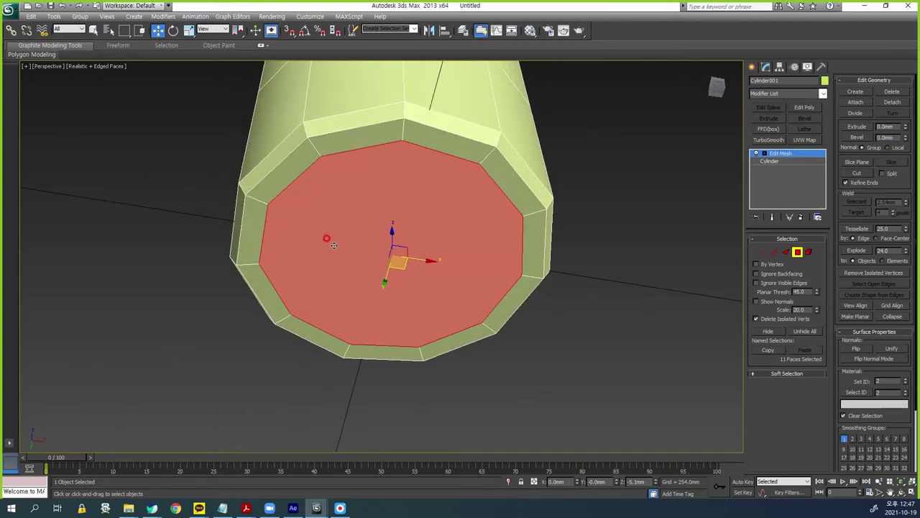
- Recess the bottom face inward with a bevel of 10, then exit face editing
double_click(890, 127)
key(Return)
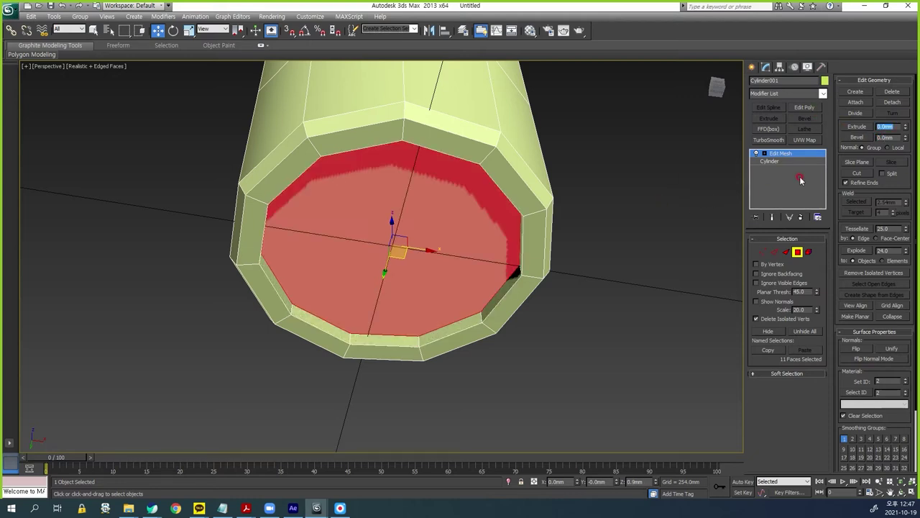
drag(906, 139, 905, 144)
text(10)
key(Return)
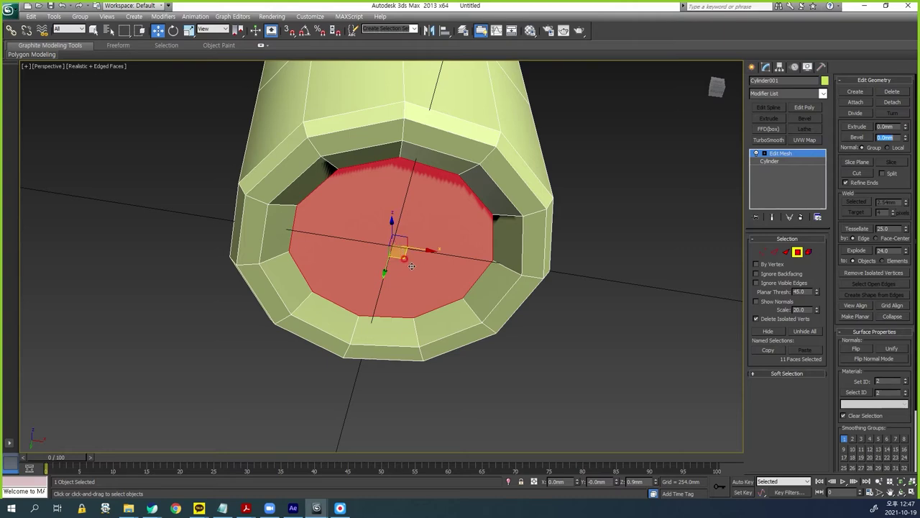
click(798, 252)
mouse_move(412, 216)
middle_down()
mouse_move(413, 242)
mouse_move(413, 180)
middle_up()
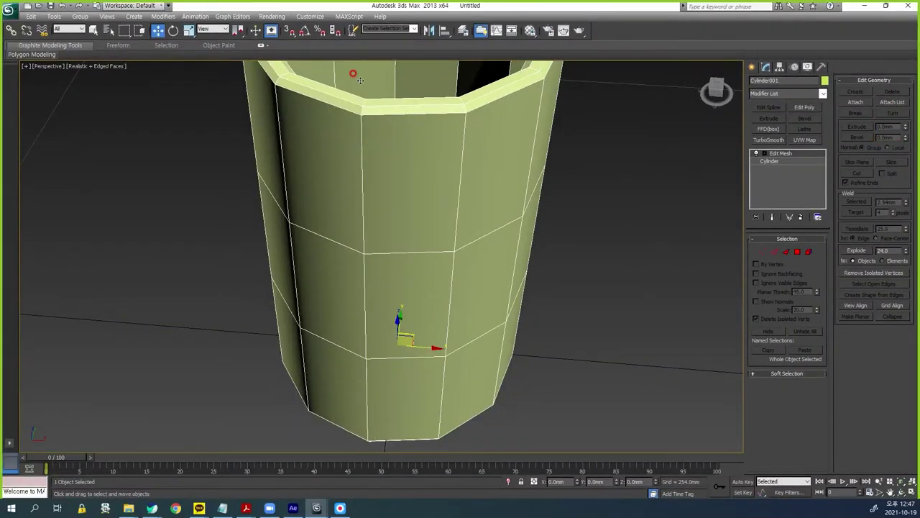
key(alt+w)
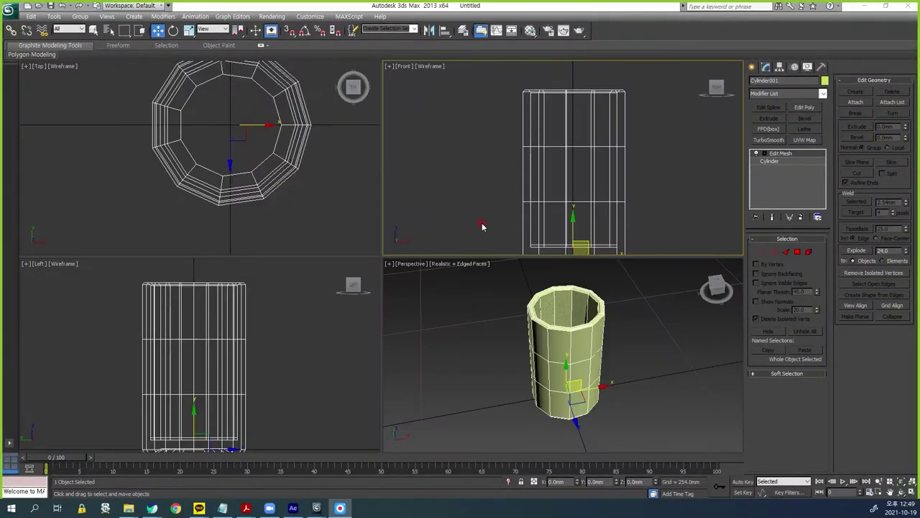
- Reselect the cup and add an Edit Poly modifier
click(482, 226)
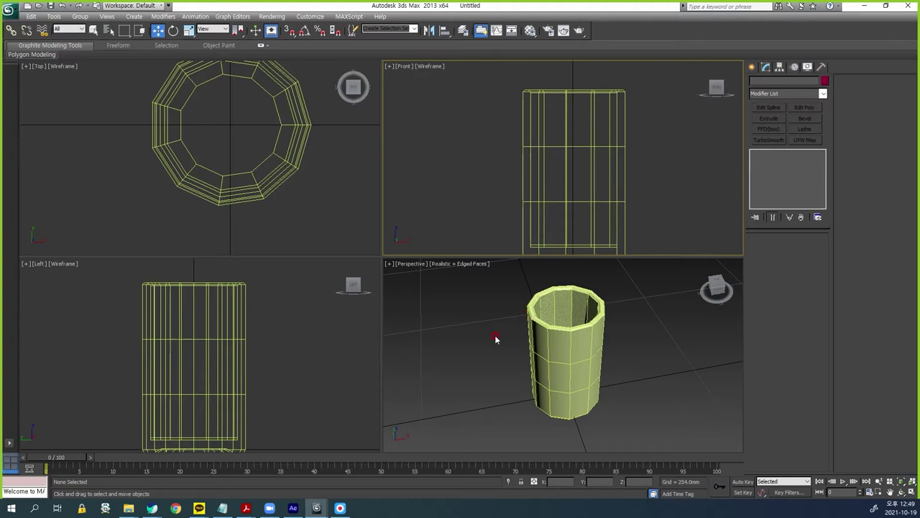
click(568, 339)
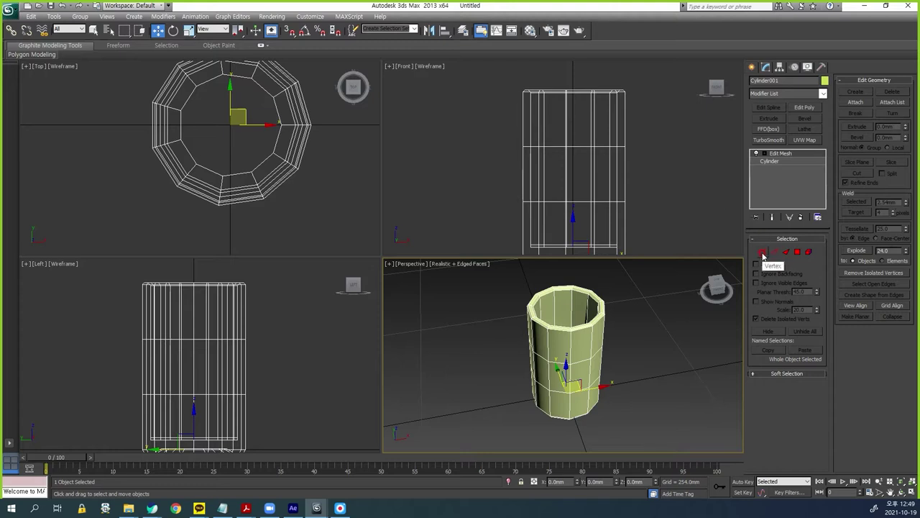
click(804, 107)
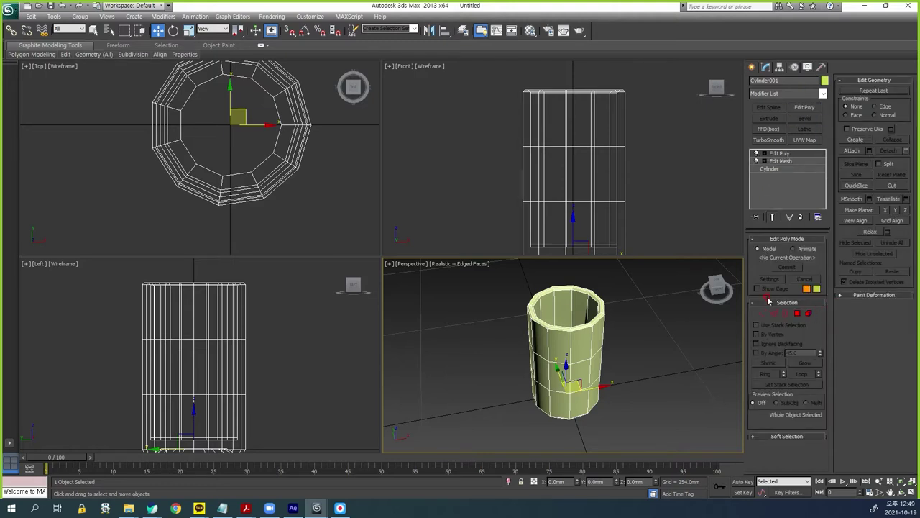
- Move the middle and lower vertex rings higher up the cup body
click(762, 314)
drag(489, 166, 657, 123)
drag(573, 127, 563, 102)
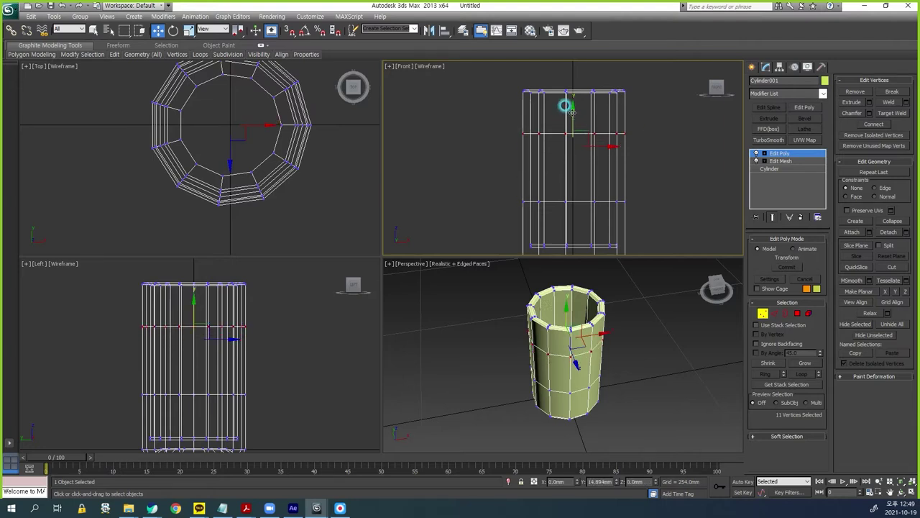
drag(565, 202, 671, 180)
drag(565, 165, 567, 143)
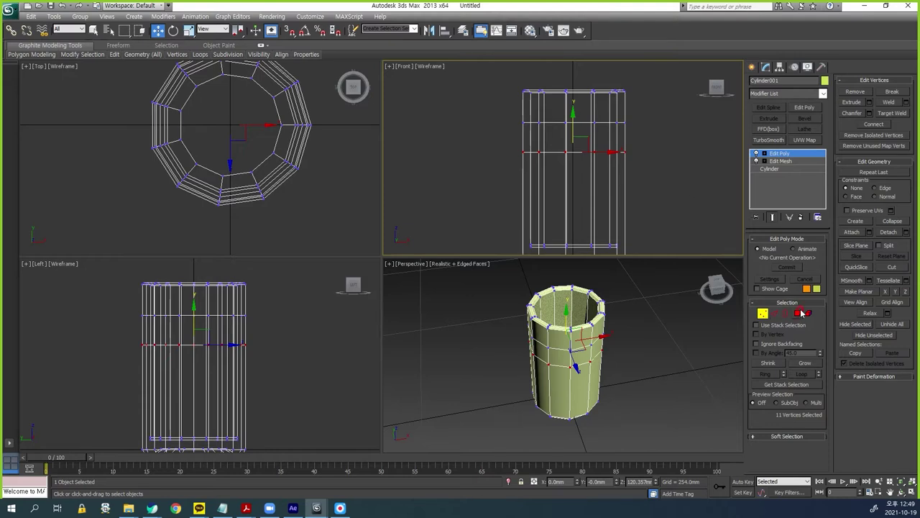
click(797, 313)
click(231, 346)
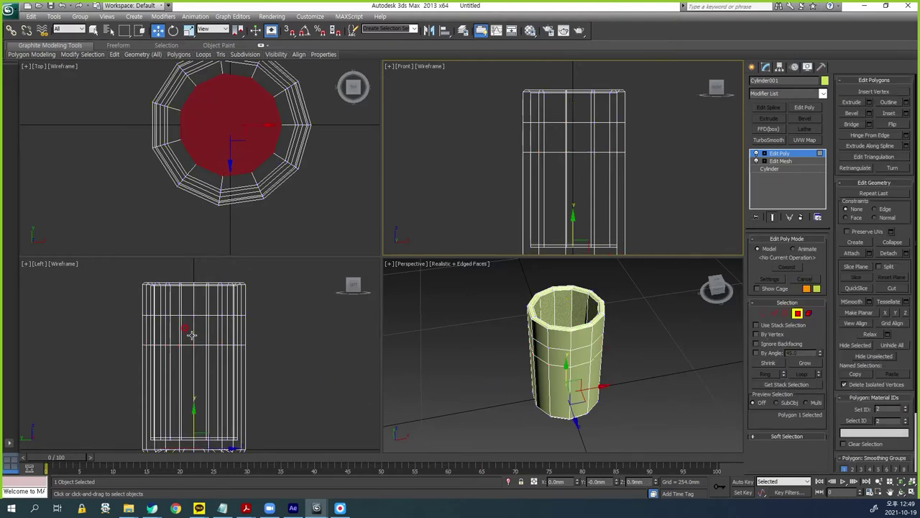
- Select the upper side polygon for the handle and arm the Bevel tool
click(191, 332)
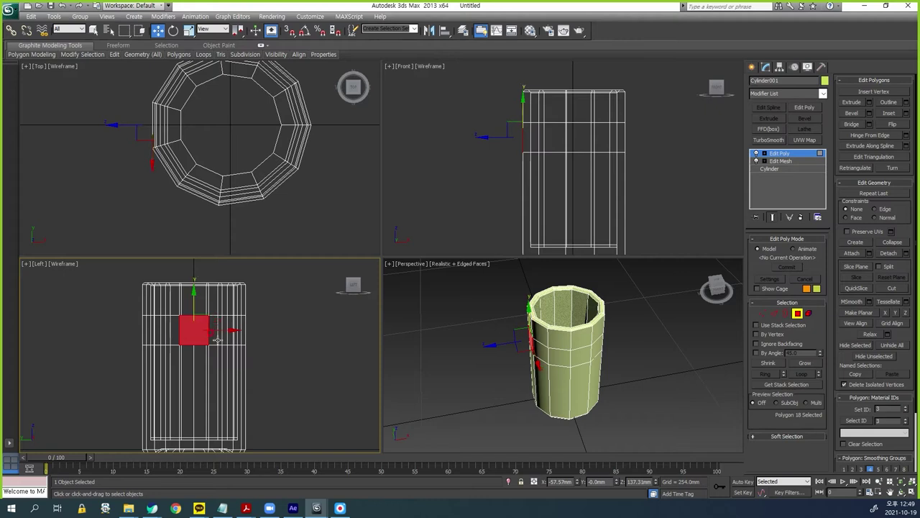
mouse_move(202, 351)
mouse_down()
mouse_move(216, 320)
mouse_move(218, 348)
mouse_up()
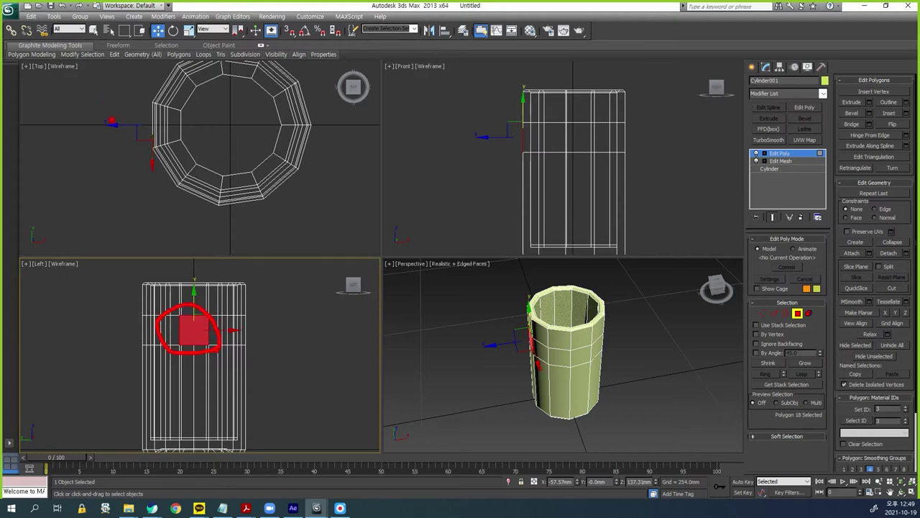
mouse_move(92, 128)
mouse_down()
mouse_move(136, 124)
mouse_move(119, 137)
mouse_up()
mouse_move(527, 164)
mouse_down()
mouse_move(515, 126)
mouse_move(514, 164)
mouse_up()
middle_drag(563, 359, 623, 351)
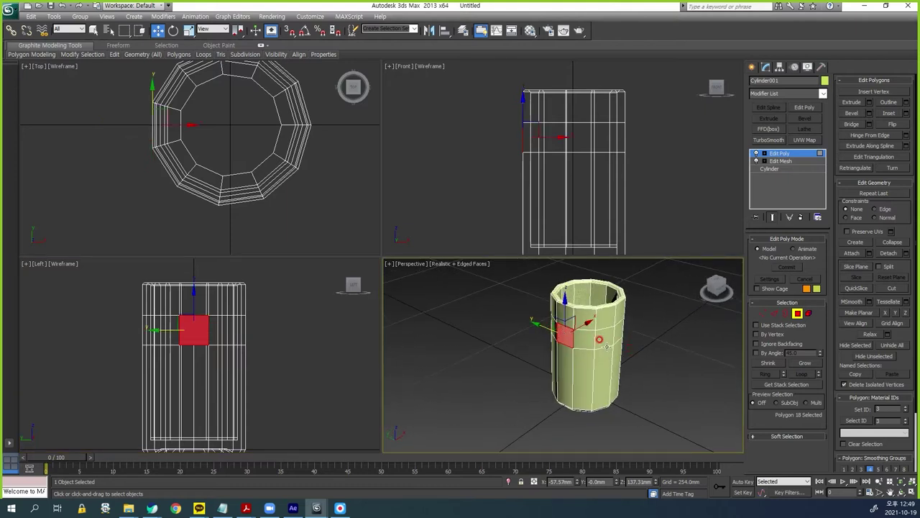
middle_drag(598, 176, 592, 158)
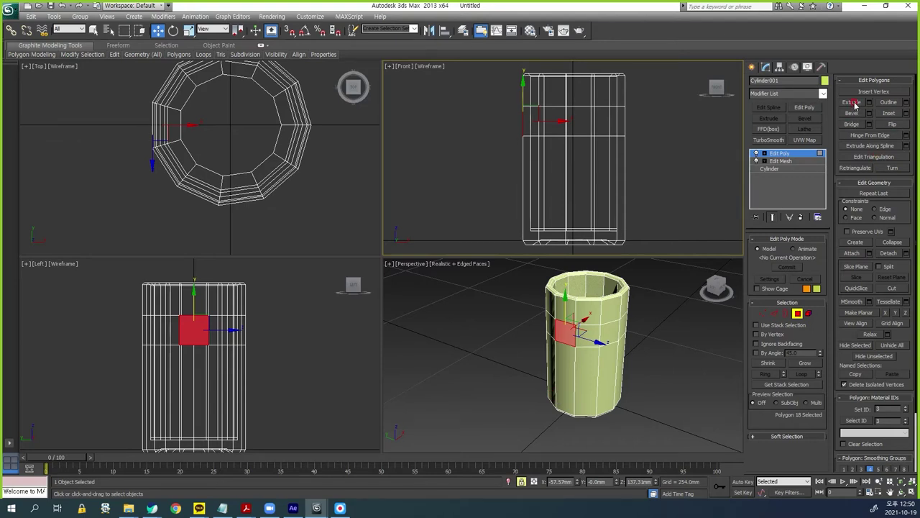
click(860, 114)
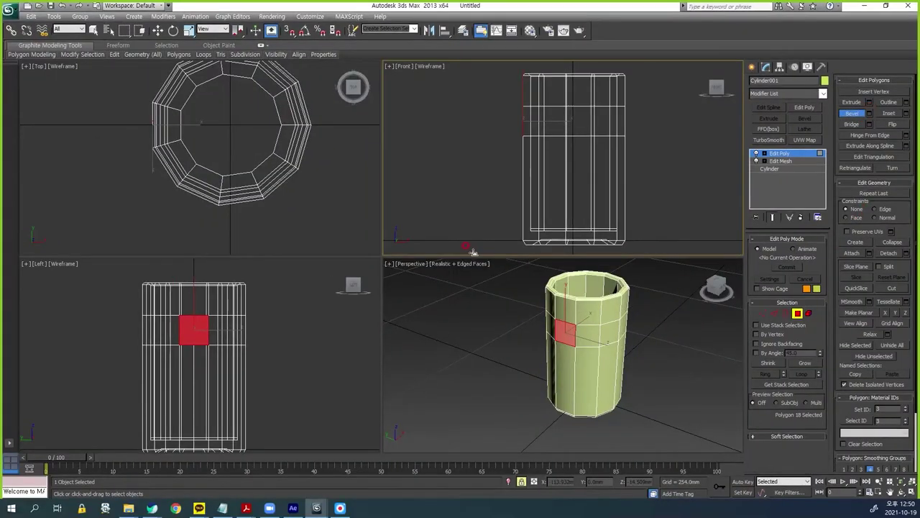
- Bevel the side face outward and tilt it to start the handle
drag(523, 121, 550, 94)
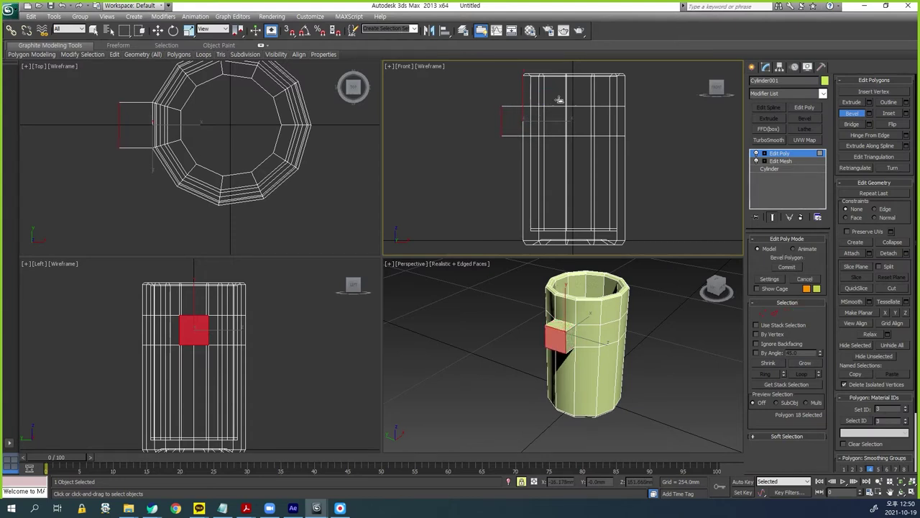
click(550, 94)
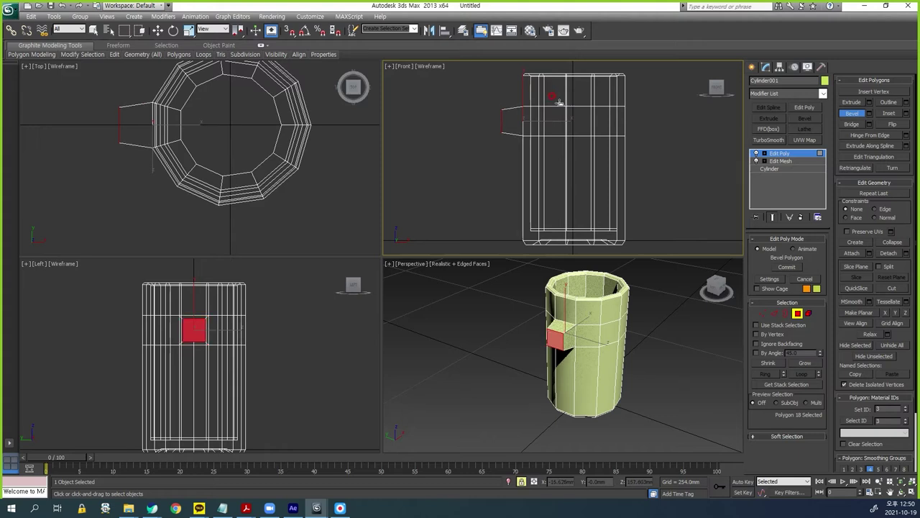
click(585, 174)
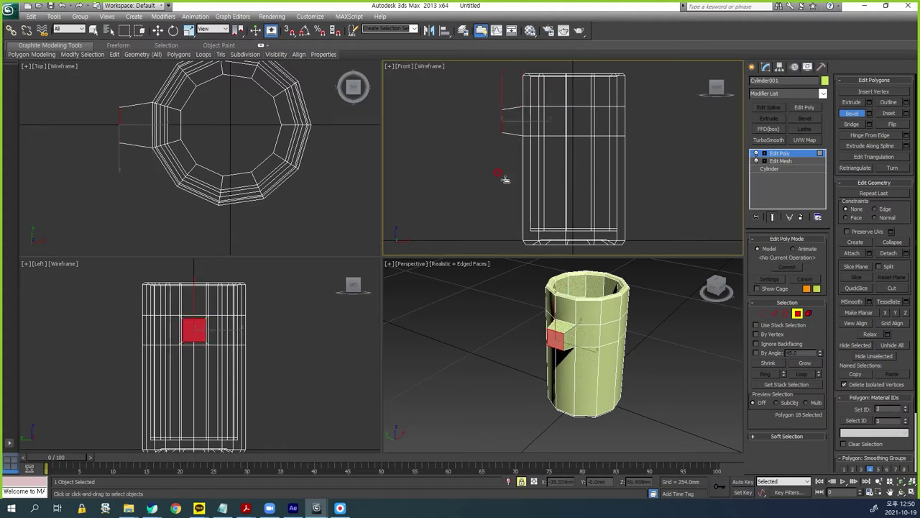
click(173, 31)
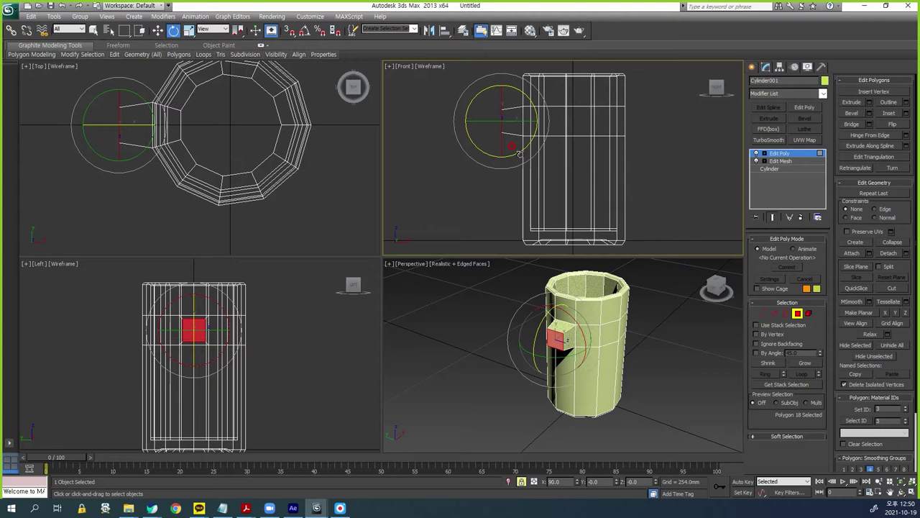
drag(505, 146, 545, 123)
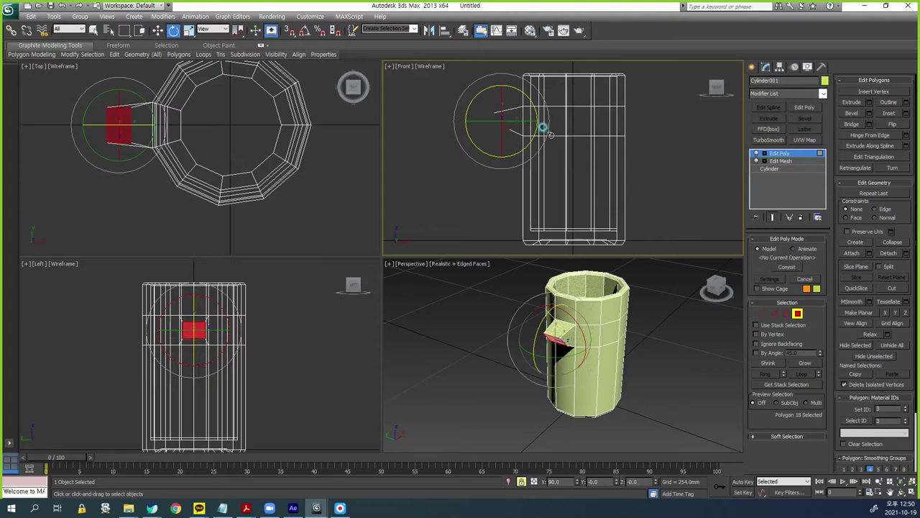
- Bevel a second handle segment from the end face and tilt it to curve
alt+middle_drag(583, 343, 568, 339)
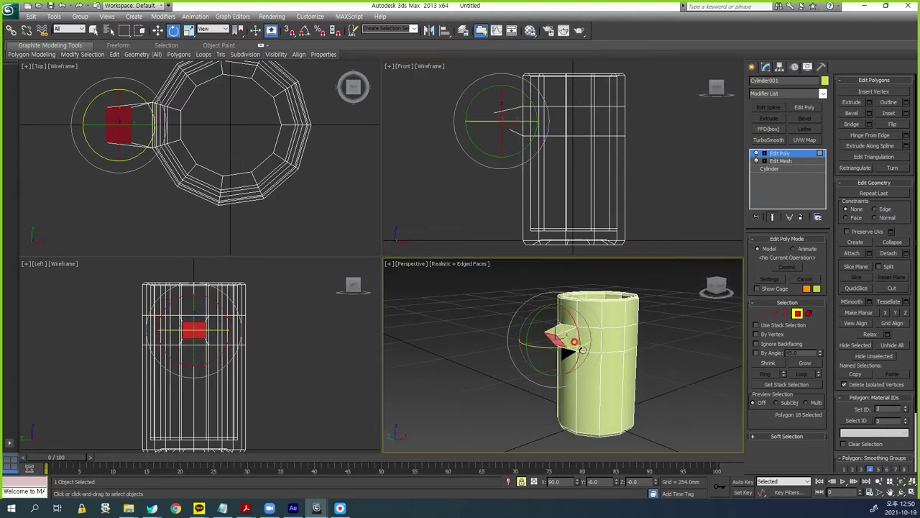
scroll(566, 347, up, 2)
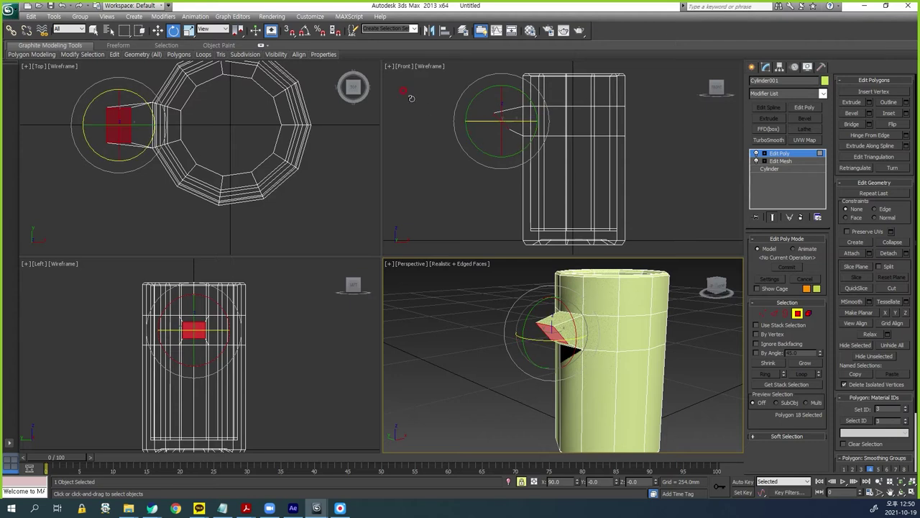
click(853, 115)
drag(505, 122, 513, 92)
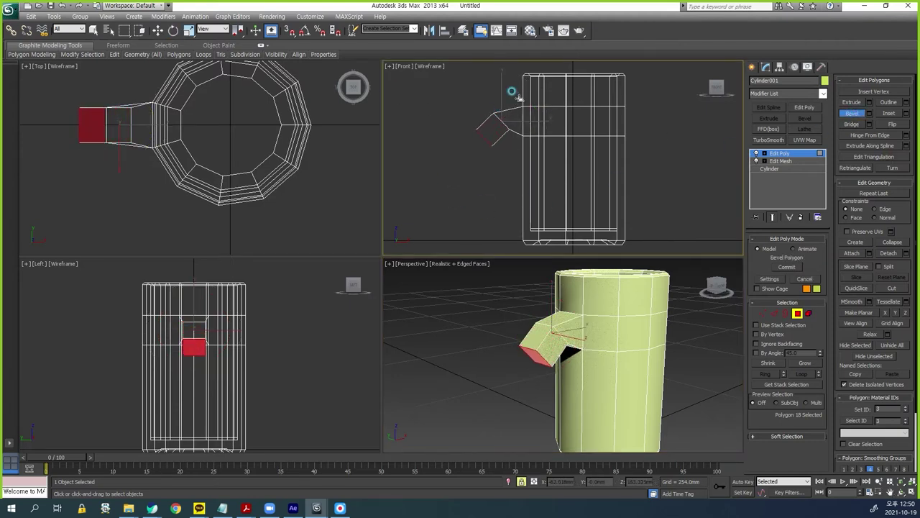
click(516, 103)
click(511, 96)
click(174, 30)
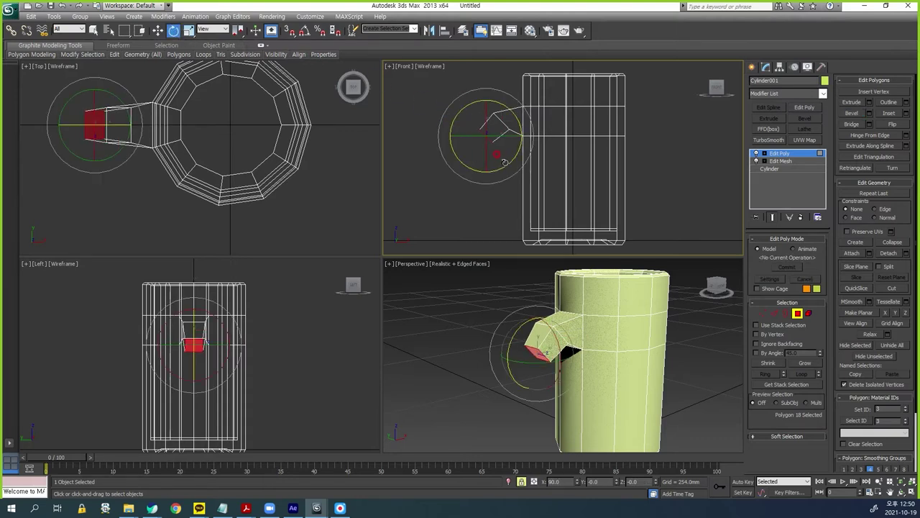
drag(501, 155, 523, 140)
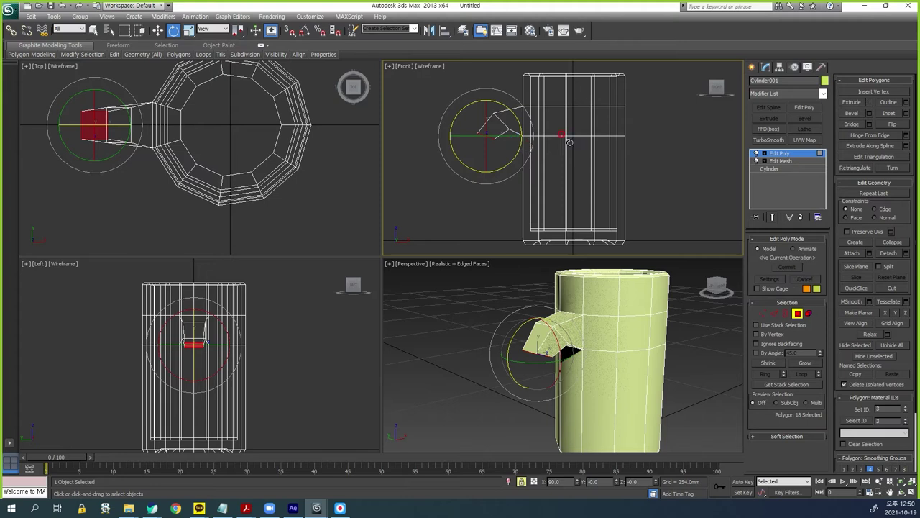
- Add a third tapered handle segment and rotate its end to bend further
click(853, 115)
drag(489, 133, 488, 107)
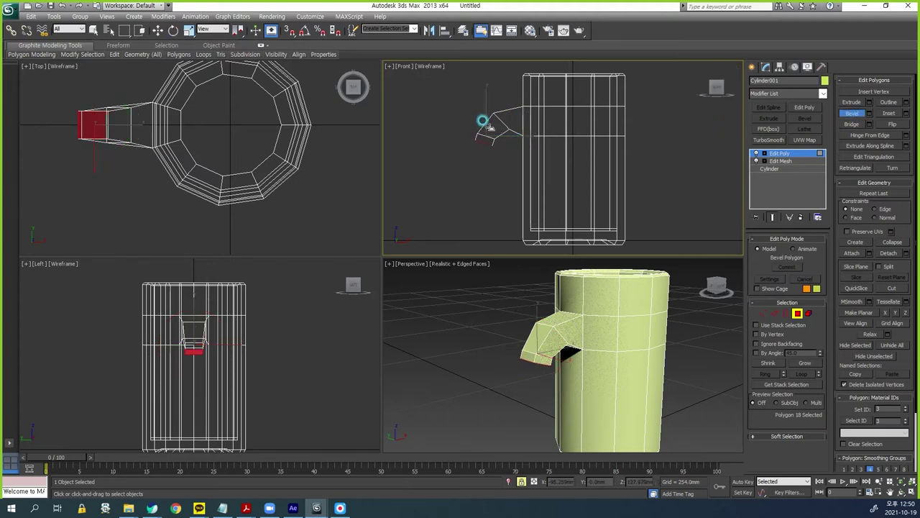
click(488, 109)
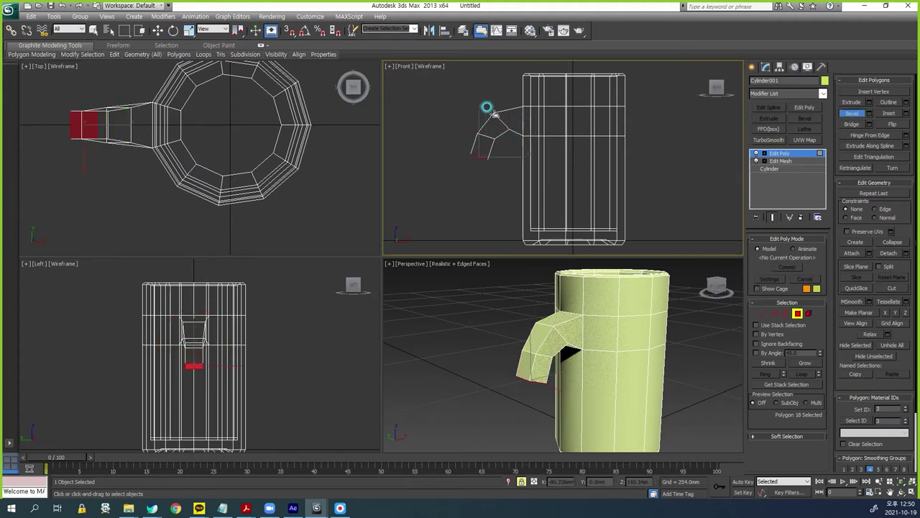
click(173, 30)
drag(500, 178, 522, 148)
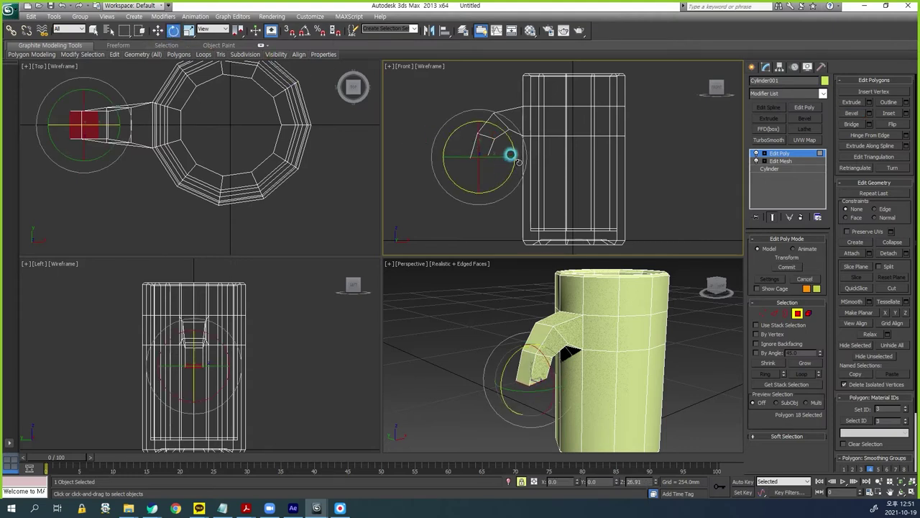
- Bevel a fourth handle segment and turn its end to point downward
click(851, 113)
mouse_move(518, 172)
mouse_down()
mouse_move(472, 149)
mouse_move(470, 127)
mouse_up()
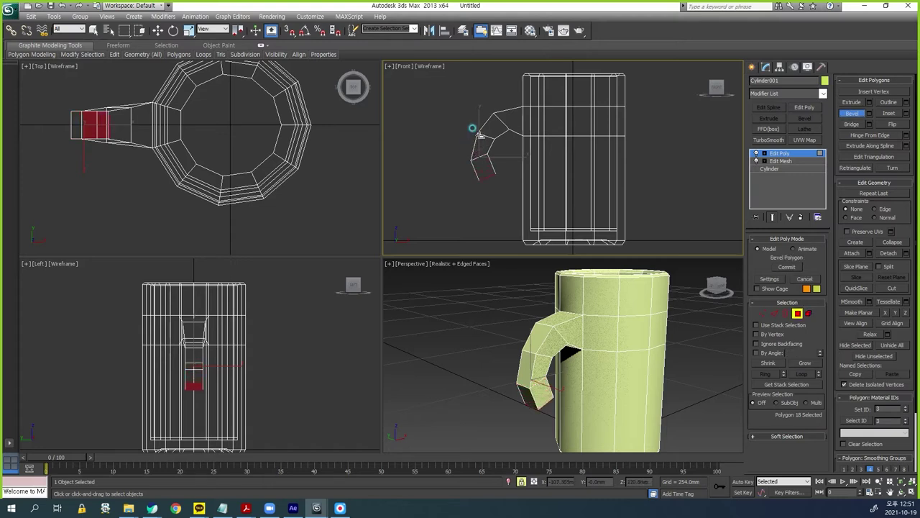
click(480, 134)
click(173, 30)
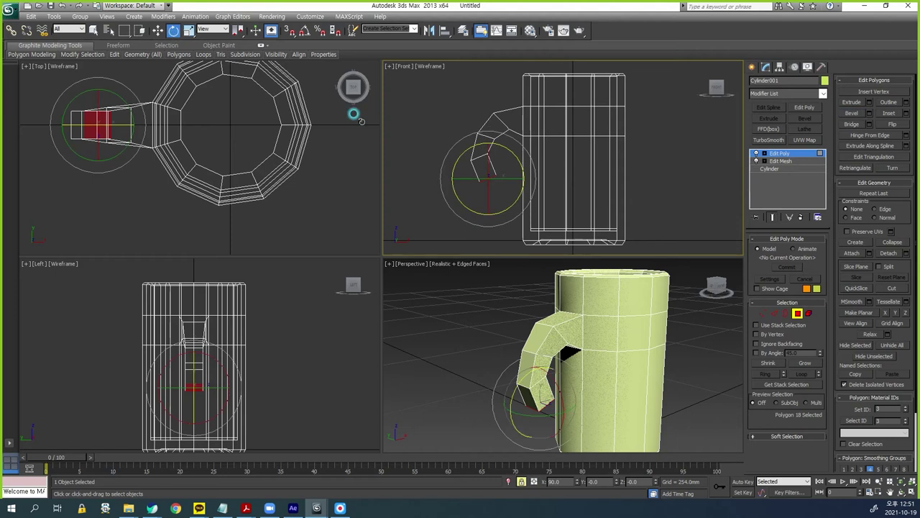
drag(504, 191, 524, 157)
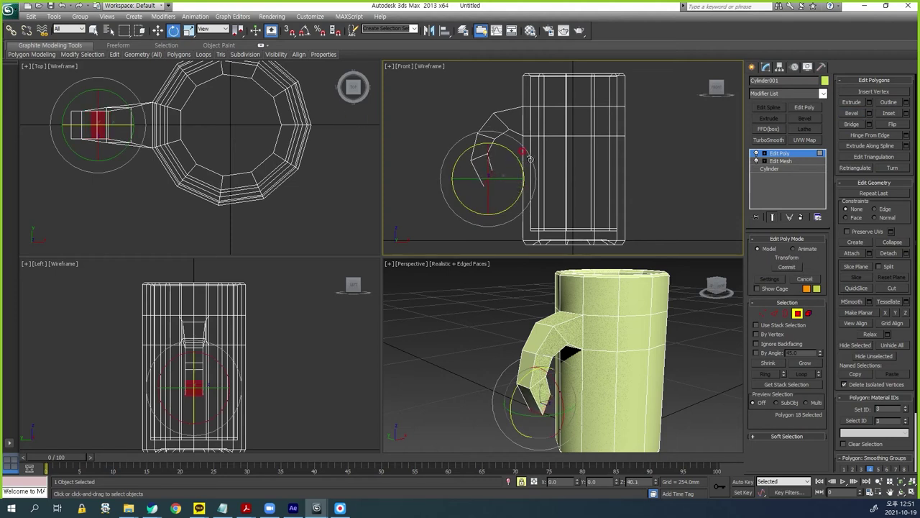
- Extend the handle downward with a final bevelled segment toward the body
click(851, 114)
drag(495, 171, 486, 147)
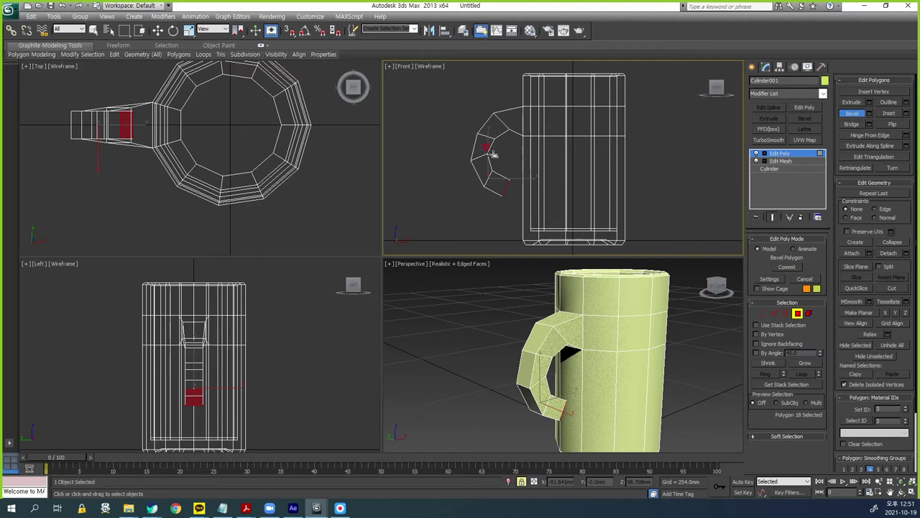
drag(487, 148, 494, 195)
scroll(529, 192, up, 2)
scroll(529, 237, up, 2)
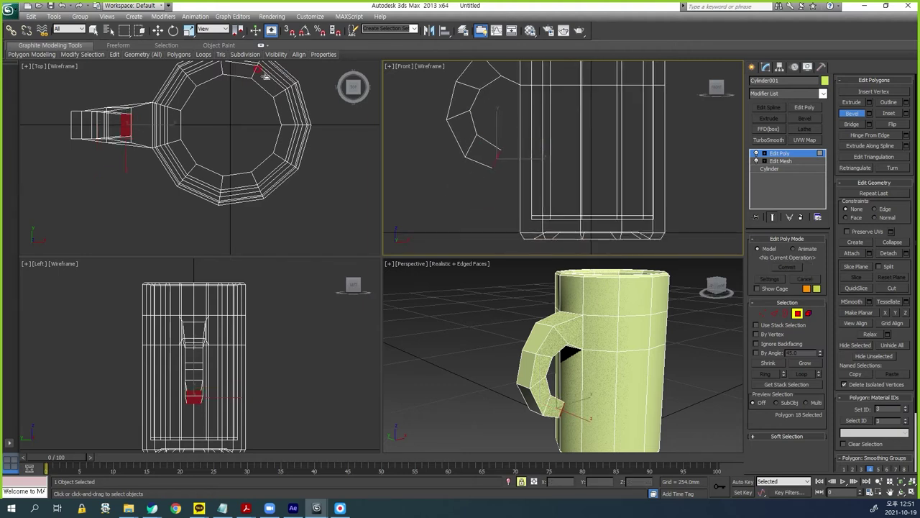
- Tilt the handle's end face slightly and extrude it back toward the mug body
click(179, 34)
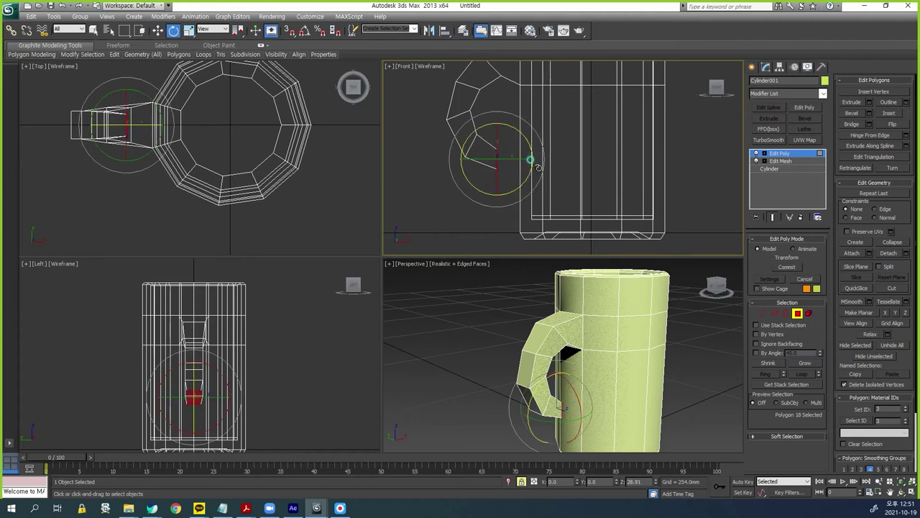
drag(530, 159, 531, 155)
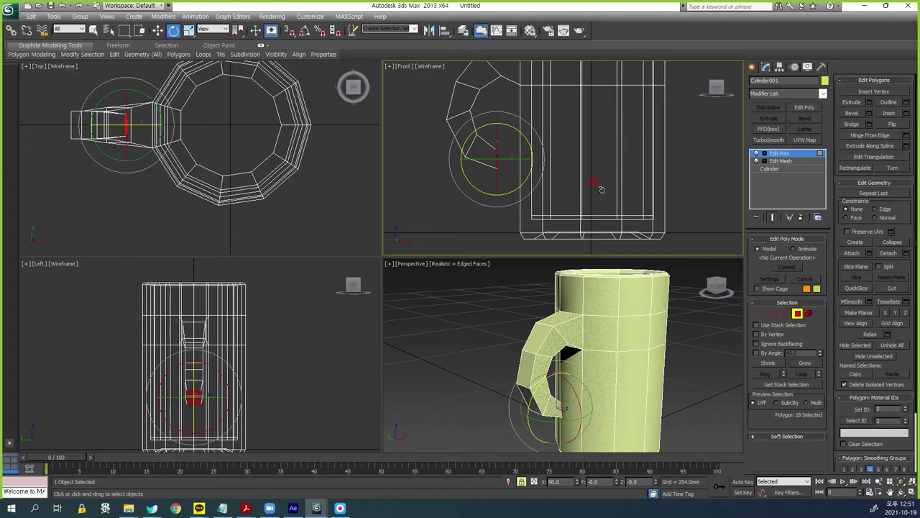
click(853, 103)
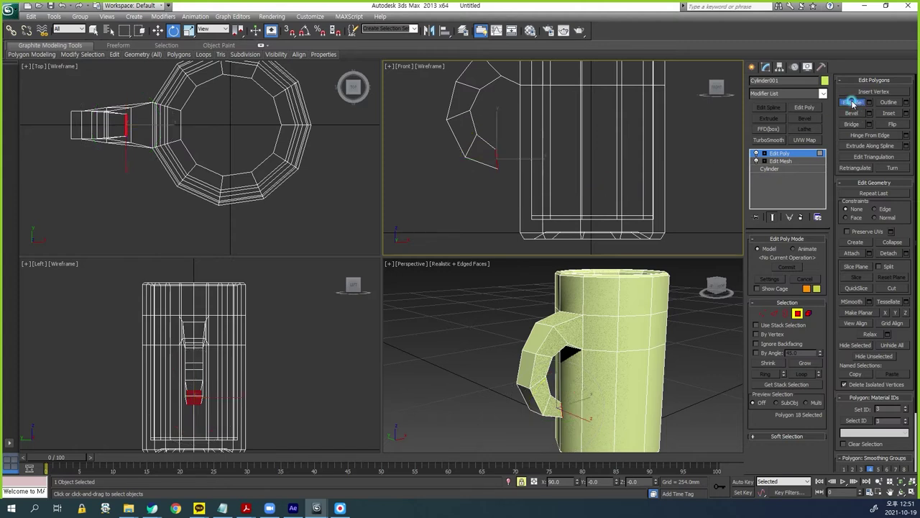
drag(507, 158, 507, 140)
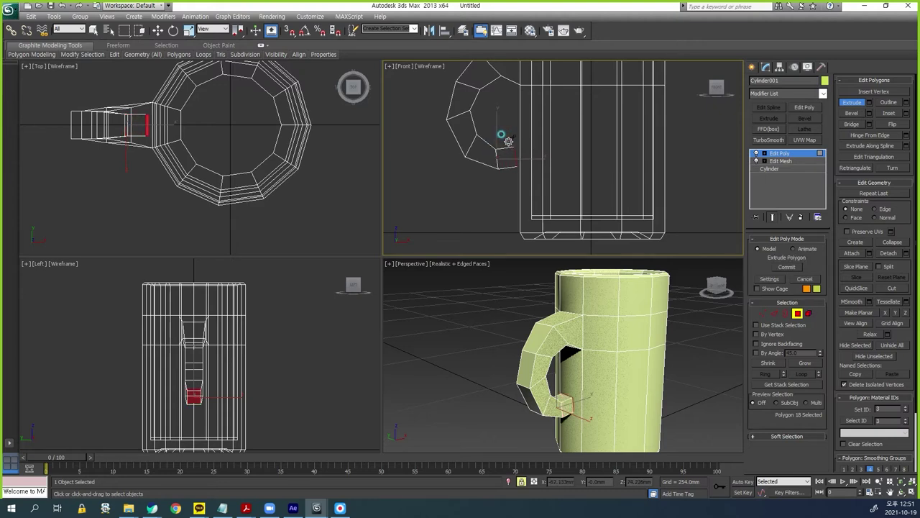
drag(508, 140, 505, 142)
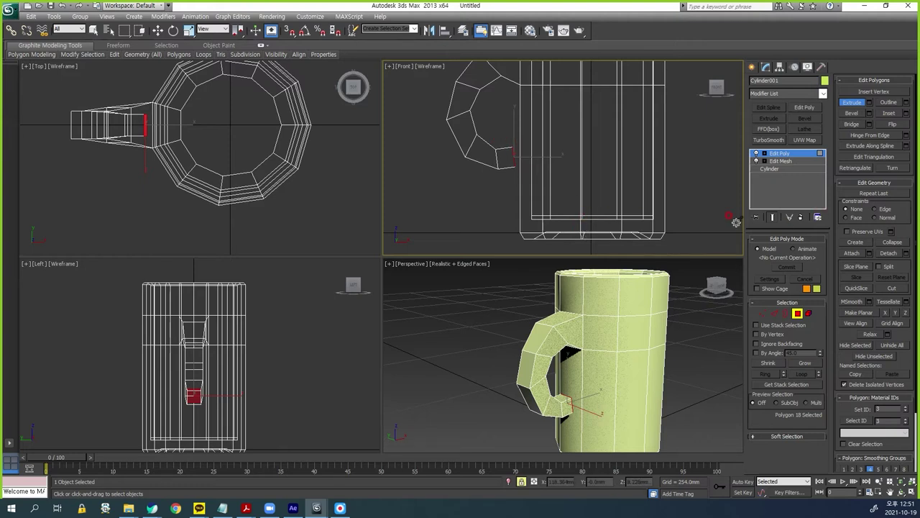
- Clear the polygon selection and return to the Select and Move tool
key(e)
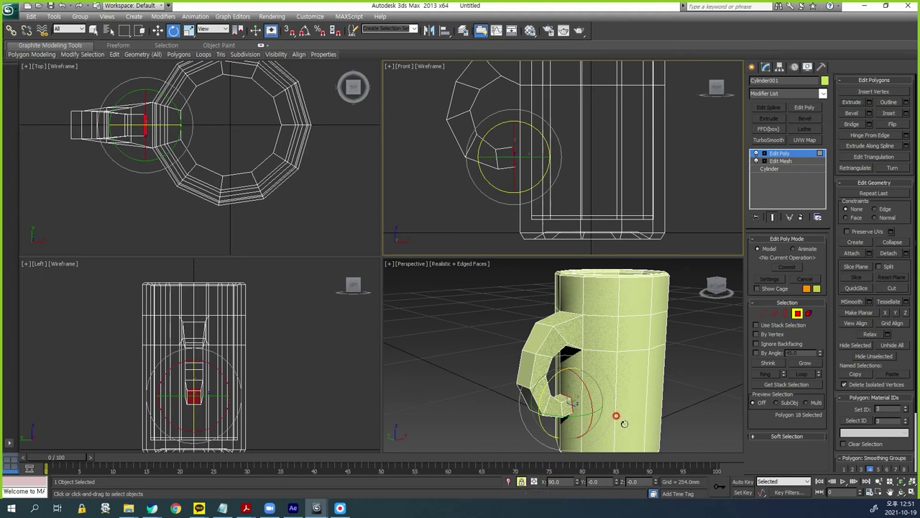
alt+middle_drag(612, 419, 609, 406)
click(565, 398)
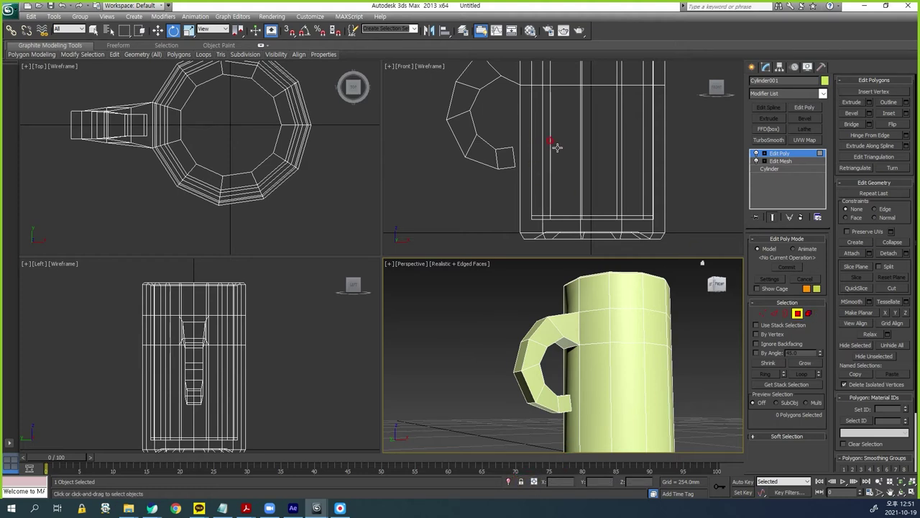
click(158, 33)
click(503, 181)
- Maximize the Perspective viewport and zoom in on the handle end and mug wall
scroll(517, 171, up, 2)
scroll(489, 164, up, 3)
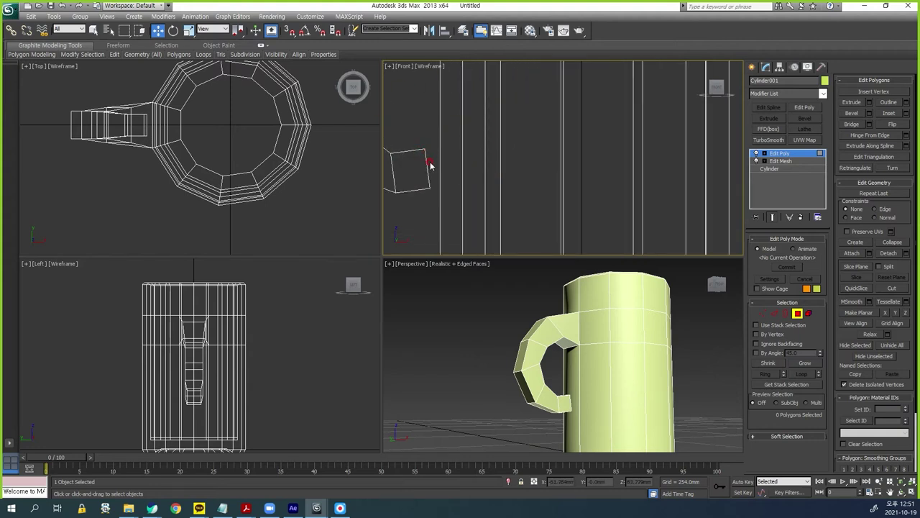
mouse_move(566, 425)
alt+middle_down()
mouse_move(544, 435)
mouse_move(591, 400)
alt+middle_up()
key(alt+w)
alt+middle_drag(437, 343, 446, 396)
scroll(388, 345, up, 3)
scroll(425, 275, up, 2)
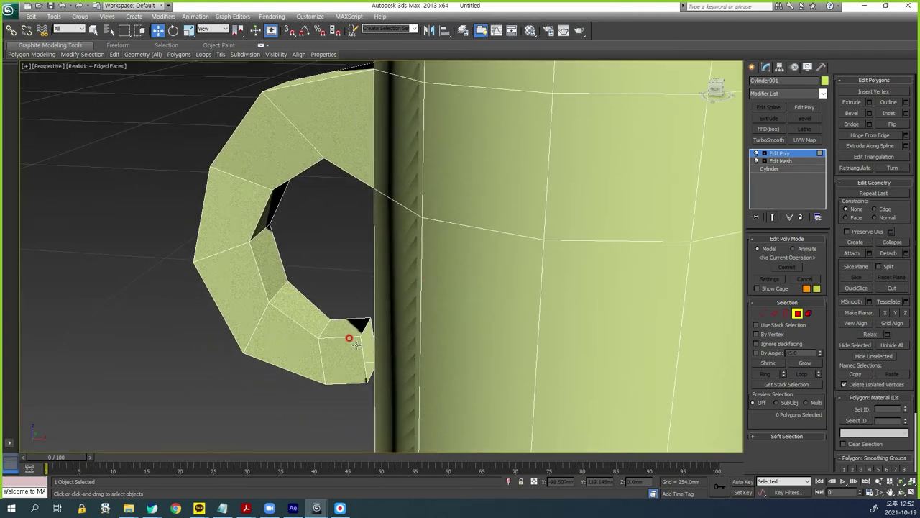
mouse_move(448, 349)
alt+middle_down()
mouse_move(499, 357)
mouse_move(468, 237)
alt+middle_up()
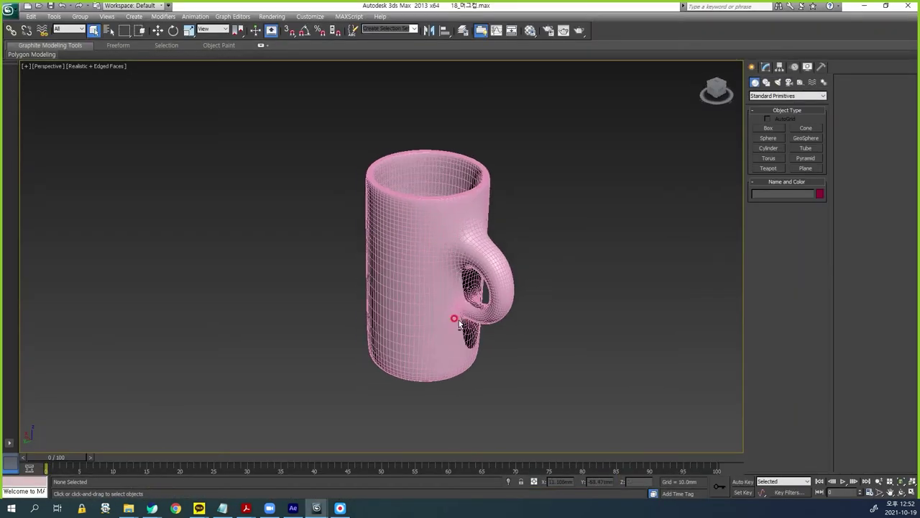
alt+middle_drag(458, 324, 381, 320)
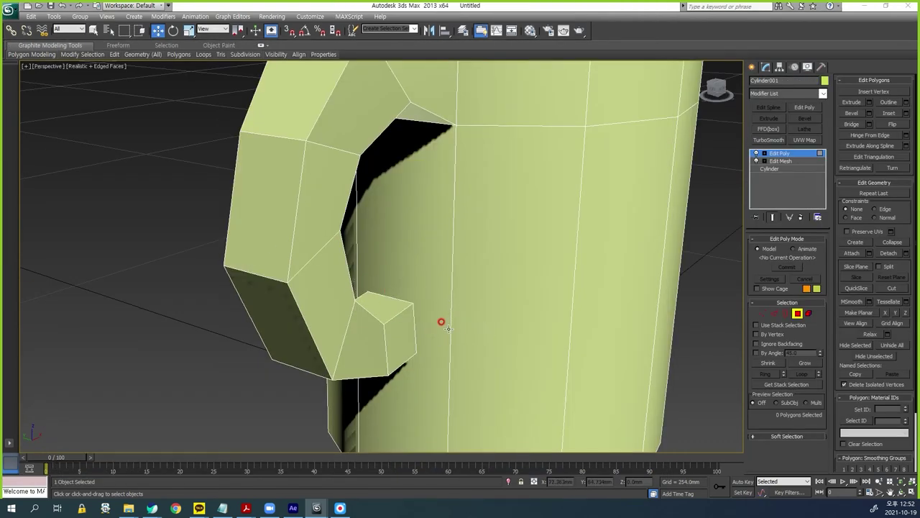
- Connect an edge on the handle end and the mug's vertical edge with a new edge
click(774, 314)
click(356, 262)
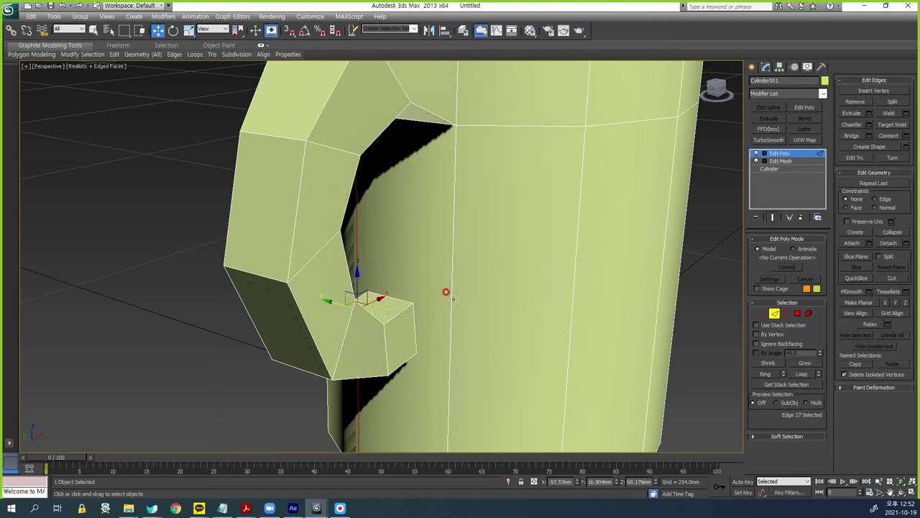
ctrl+click(450, 300)
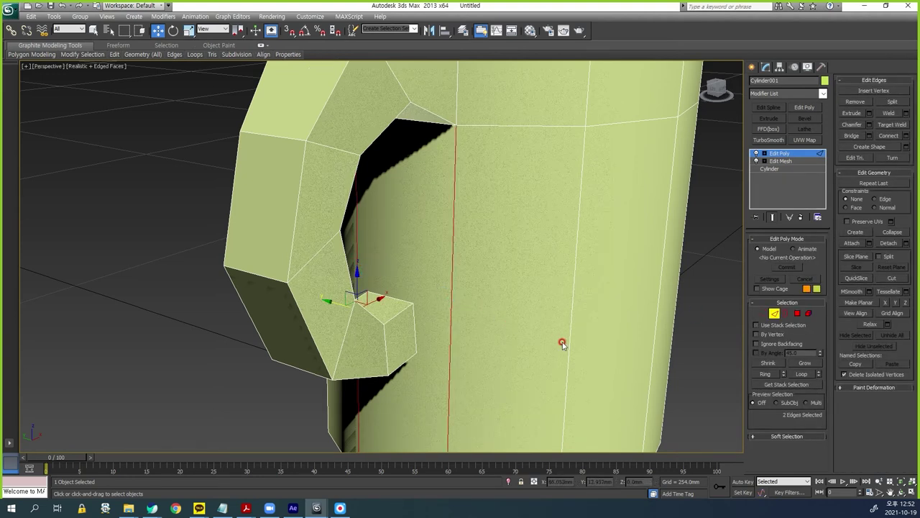
click(886, 136)
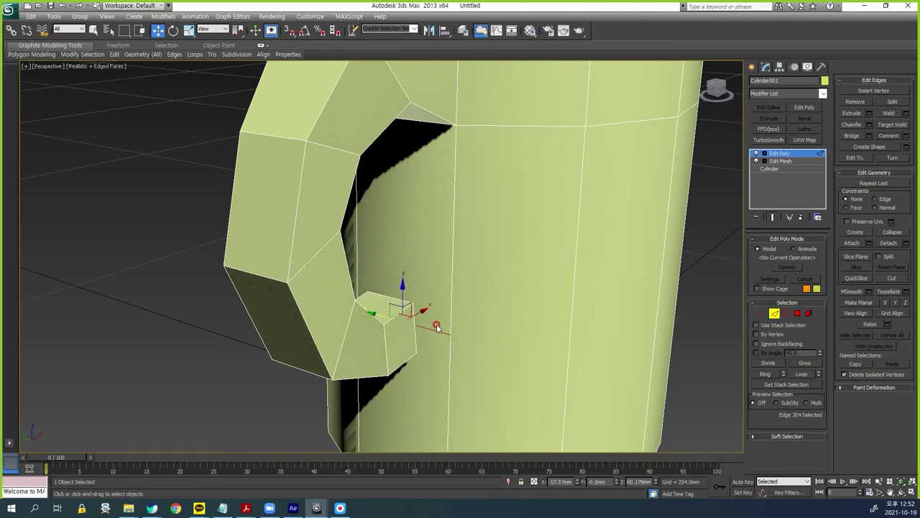
scroll(439, 330, up, 1)
scroll(402, 302, up, 2)
scroll(381, 280, up, 2)
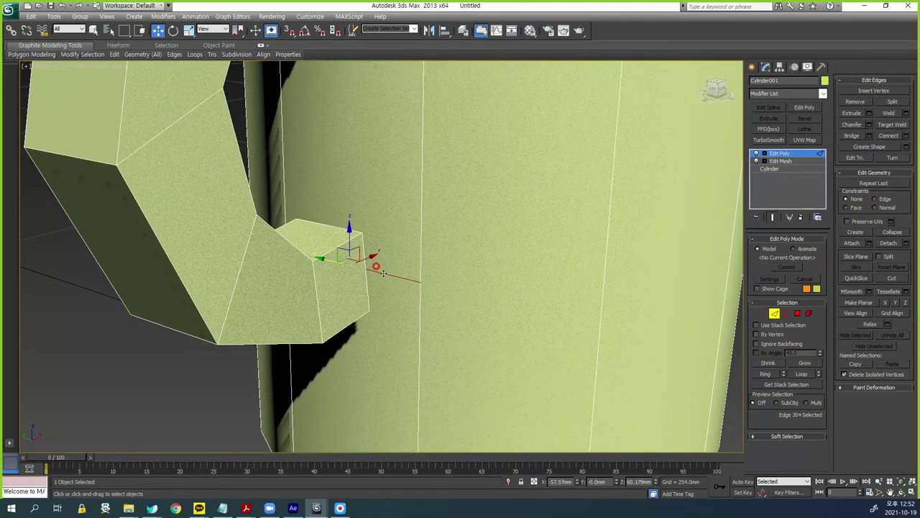
- Chamfer the newly connected edge to widen it
click(852, 128)
drag(386, 262, 398, 273)
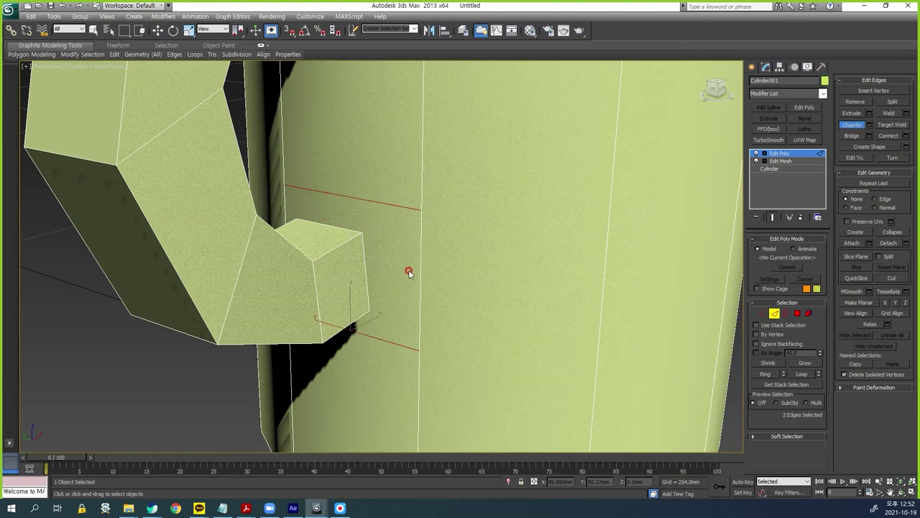
click(384, 263)
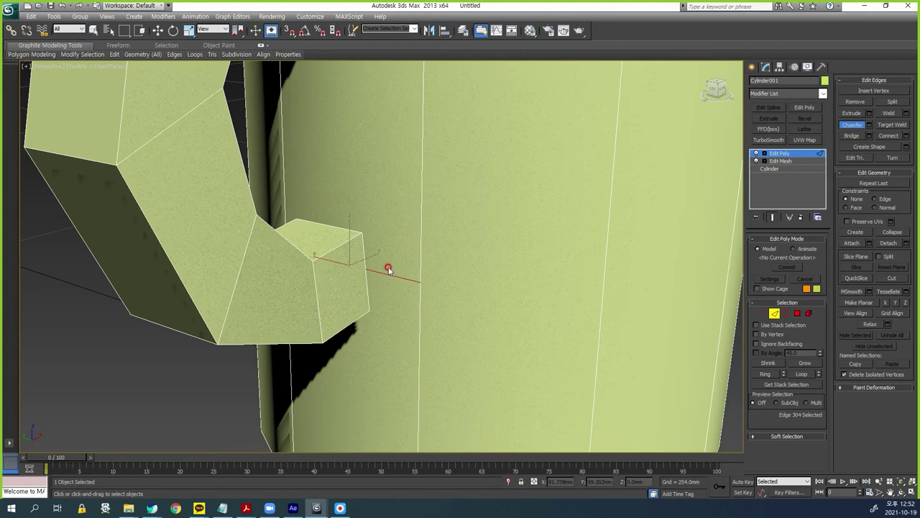
drag(376, 263, 385, 270)
alt+middle_drag(359, 258, 372, 259)
click(371, 259)
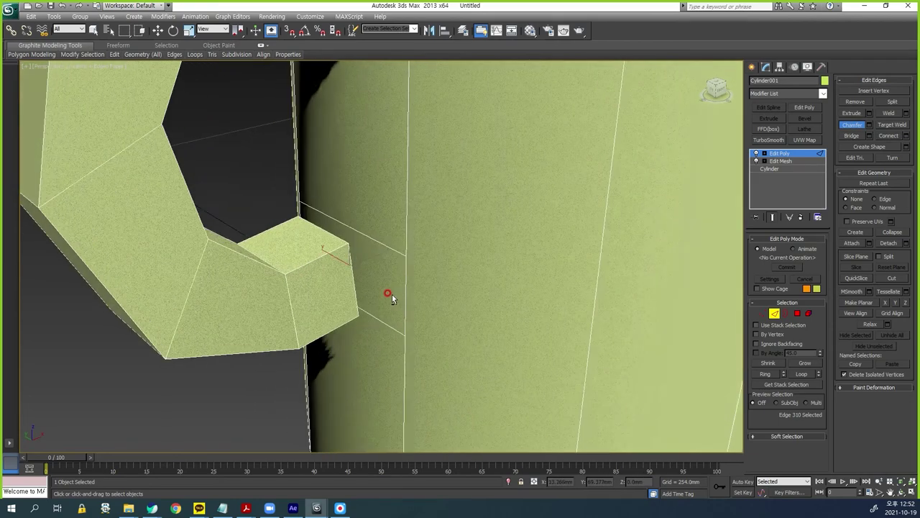
- Chamfer the body edge facing the handle end, splitting it into two edges
alt+middle_drag(392, 298, 383, 309)
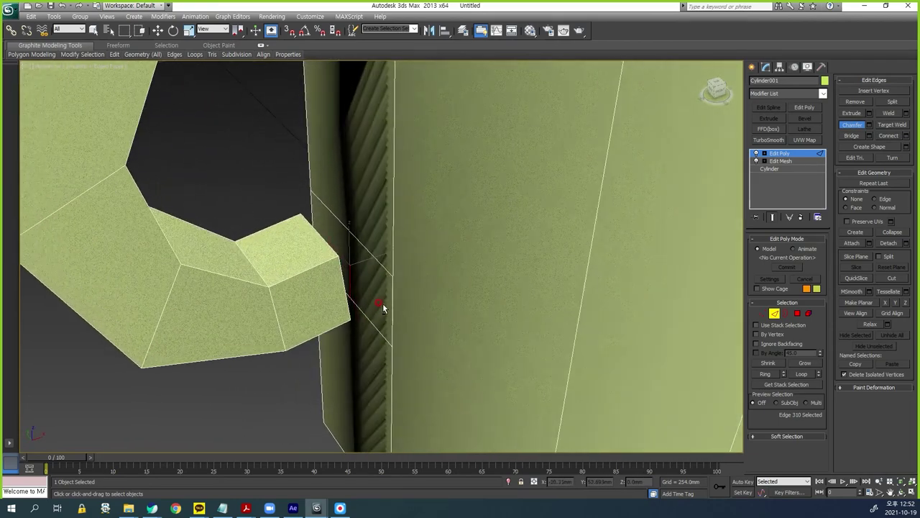
ctrl+click(348, 277)
mouse_move(353, 273)
alt+middle_down()
mouse_move(422, 294)
mouse_move(453, 253)
mouse_move(470, 249)
alt+middle_up()
key(ctrl+z)
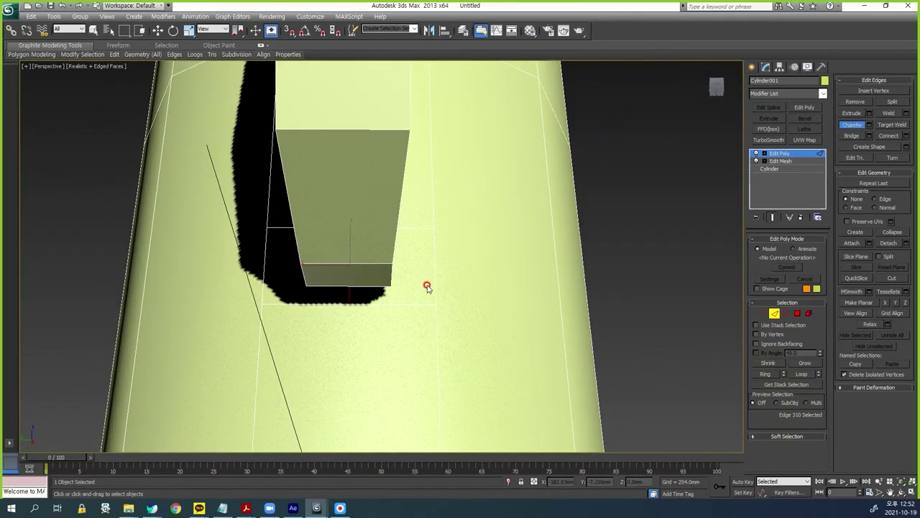
drag(342, 290, 348, 287)
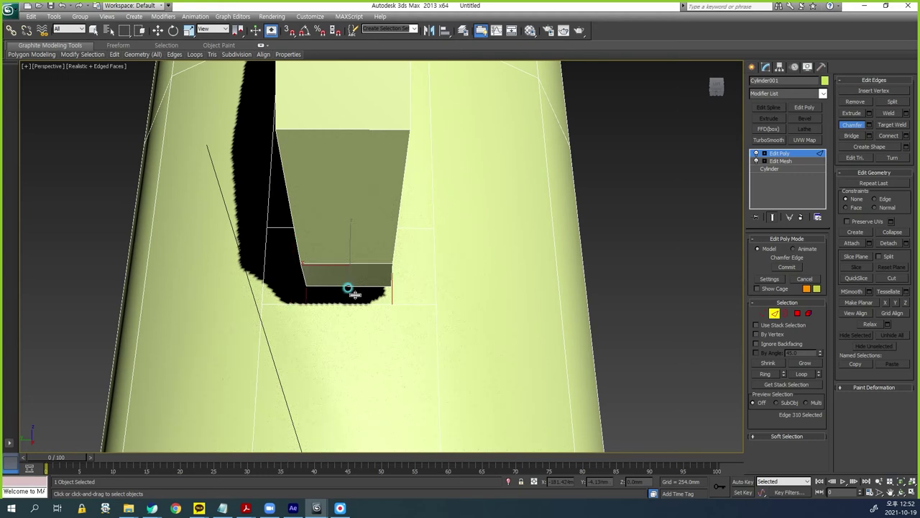
alt+middle_drag(450, 321, 402, 388)
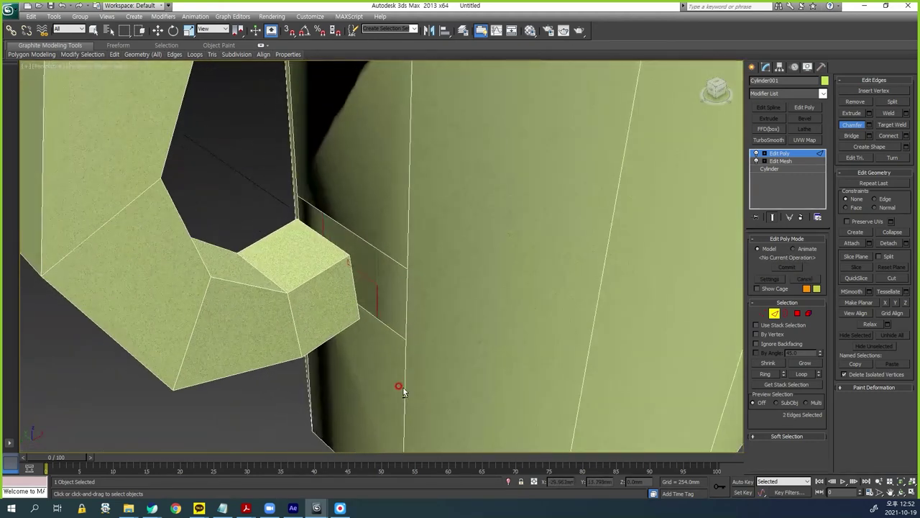
- In Polygon mode, select the body face facing the handle and the handle's end face
click(797, 314)
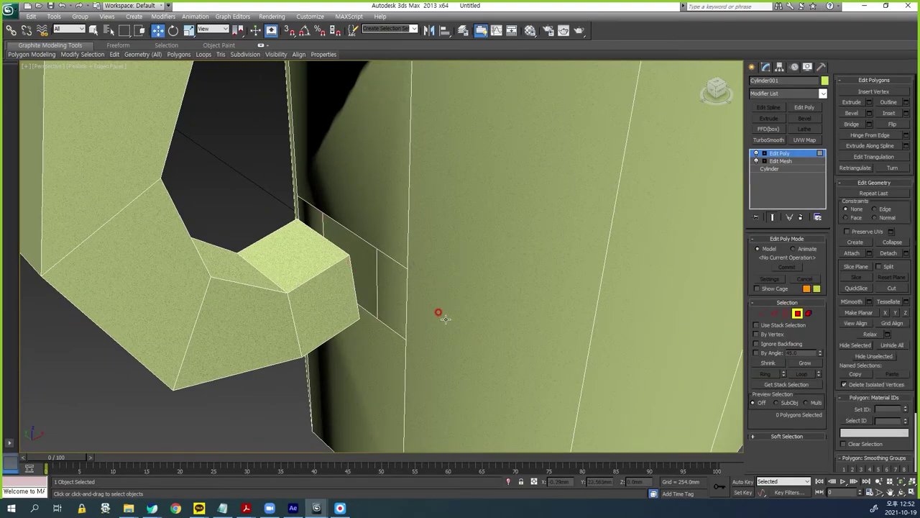
click(349, 246)
click(411, 277)
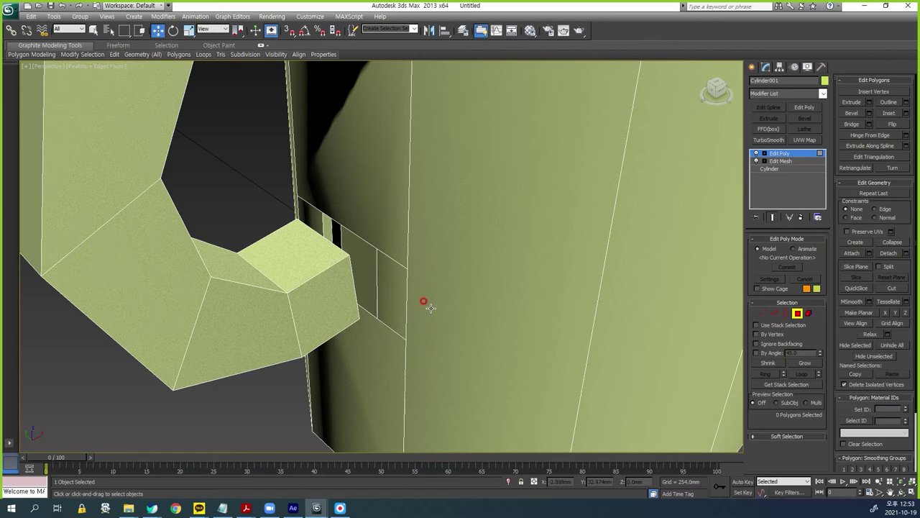
mouse_move(430, 351)
alt+middle_down()
mouse_move(383, 376)
mouse_move(408, 372)
alt+middle_up()
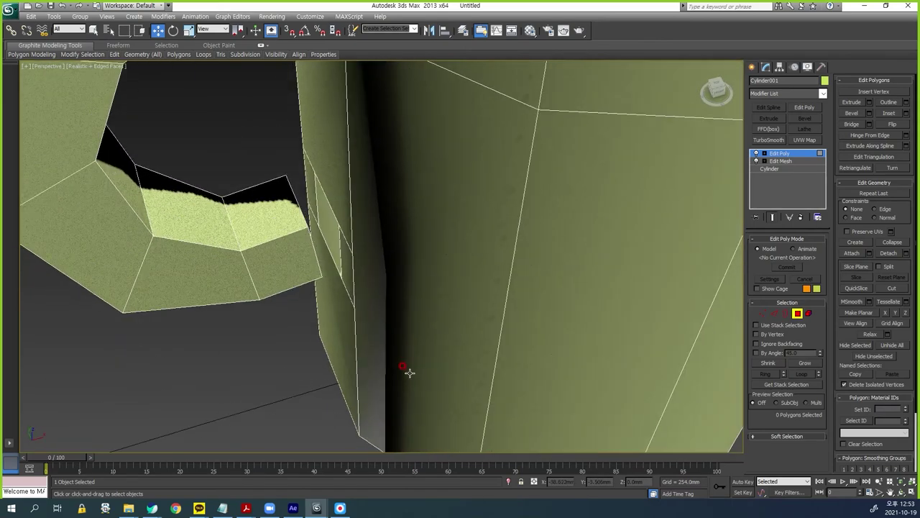
alt+middle_drag(292, 220, 320, 253)
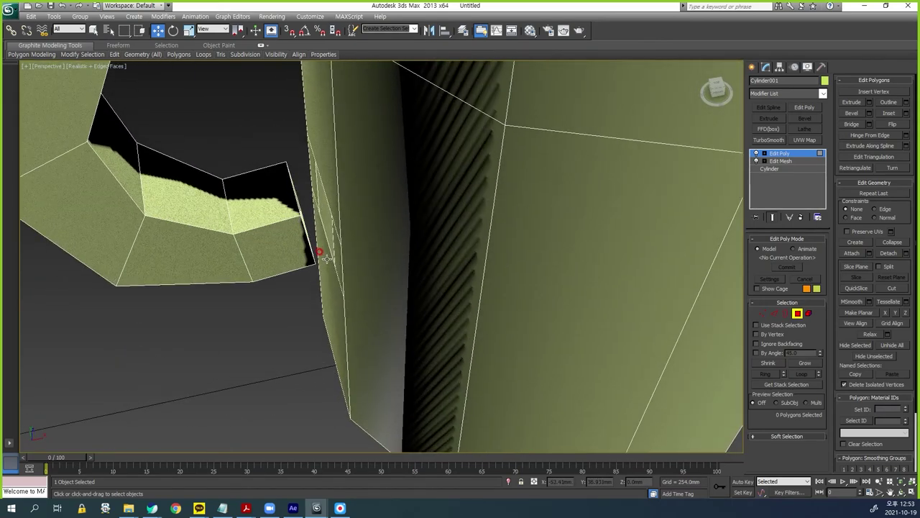
- Select the borders of the body opening and handle-end opening and bridge them
click(785, 314)
click(341, 283)
mouse_move(358, 291)
alt+middle_down()
mouse_move(403, 286)
mouse_move(384, 288)
mouse_move(366, 257)
alt+middle_up()
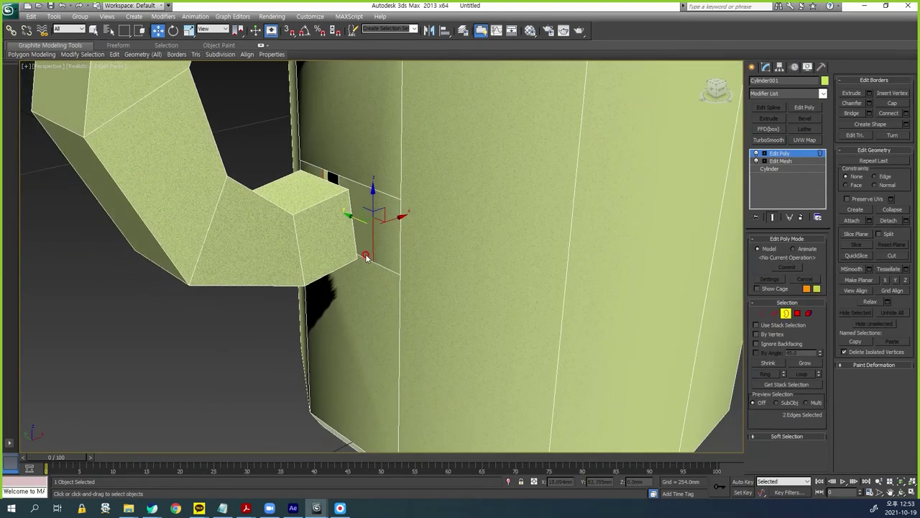
ctrl+click(400, 245)
alt+middle_drag(438, 315, 402, 324)
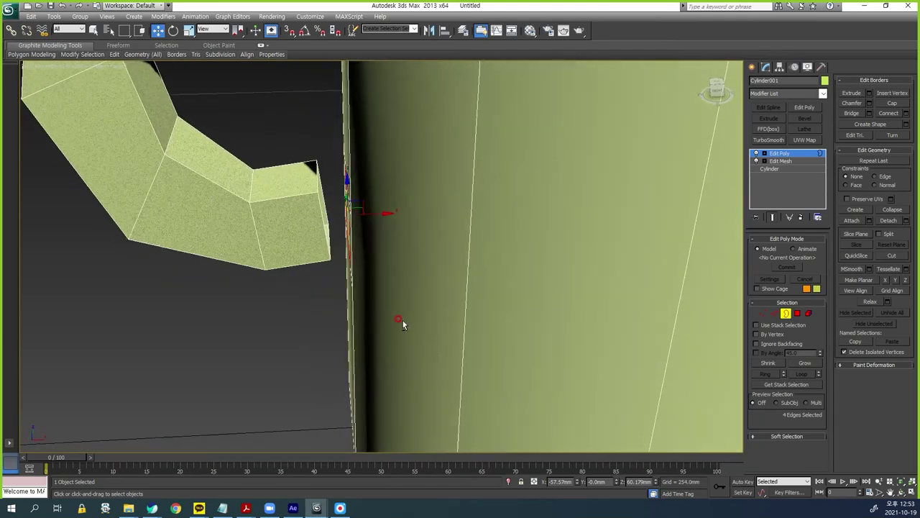
ctrl+click(326, 244)
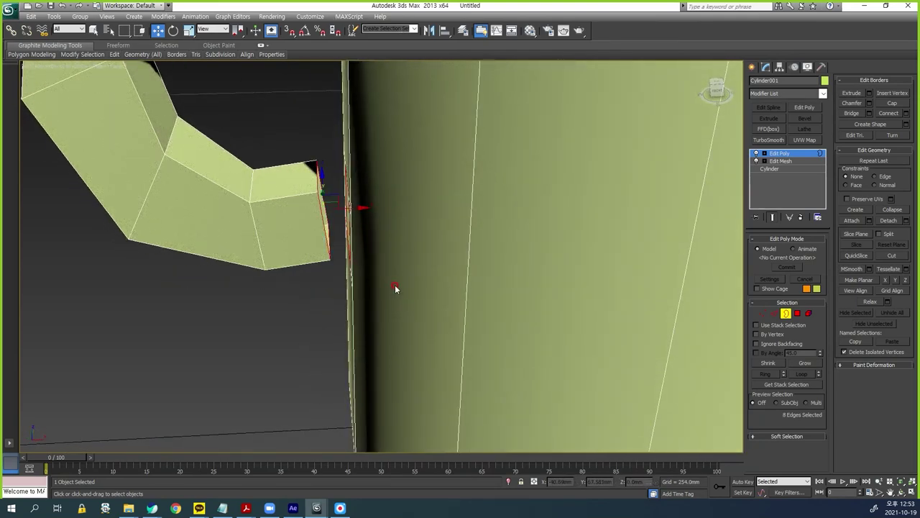
alt+middle_drag(393, 306, 419, 304)
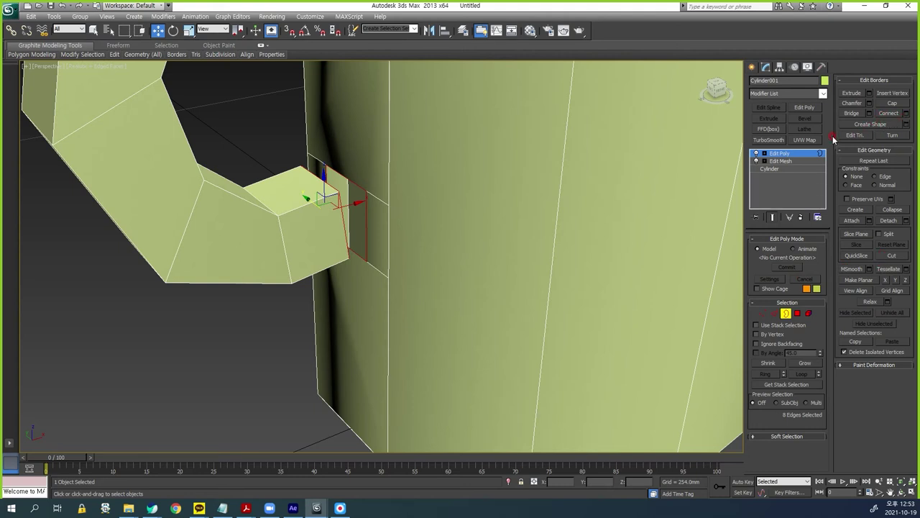
click(849, 113)
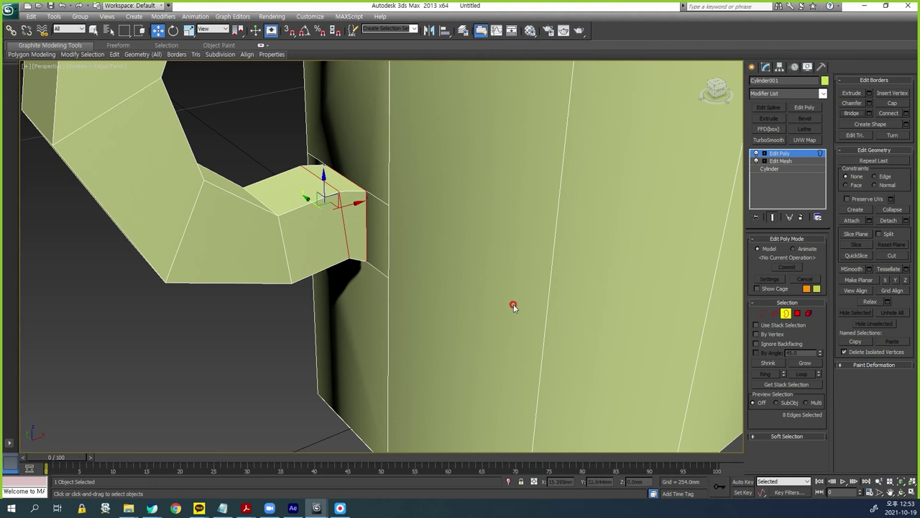
- Return to the four-viewport layout and pan the Front view toward the handle
key(alt+w)
scroll(618, 208, down, 2)
scroll(609, 199, down, 1)
mouse_move(609, 198)
middle_down()
mouse_move(600, 179)
mouse_move(579, 185)
middle_up()
click(762, 314)
- Maximize the Front view and nudge the four vertices at the handle's lower end into place
key(alt+w)
middle_drag(466, 300, 471, 297)
scroll(471, 297, down, 4)
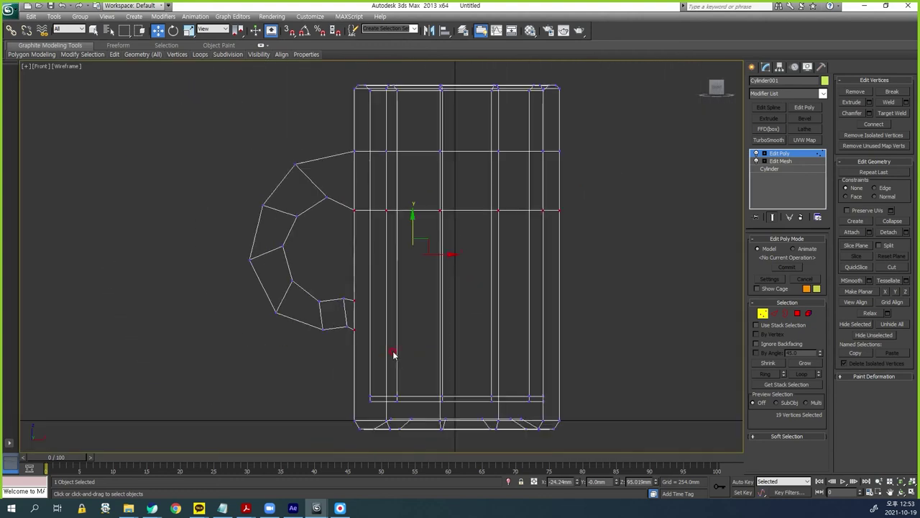
scroll(370, 345, up, 2)
drag(285, 370, 322, 299)
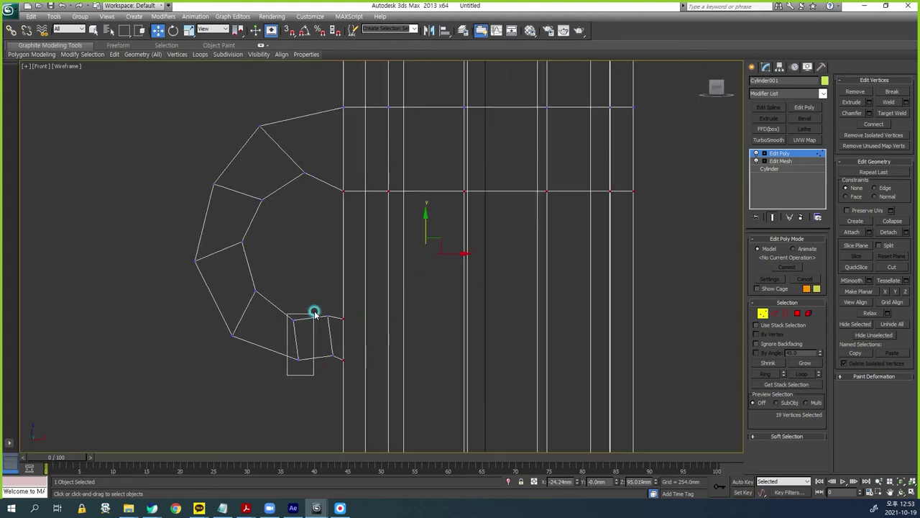
mouse_move(305, 329)
mouse_down()
mouse_move(298, 325)
mouse_move(340, 322)
mouse_move(329, 329)
mouse_up()
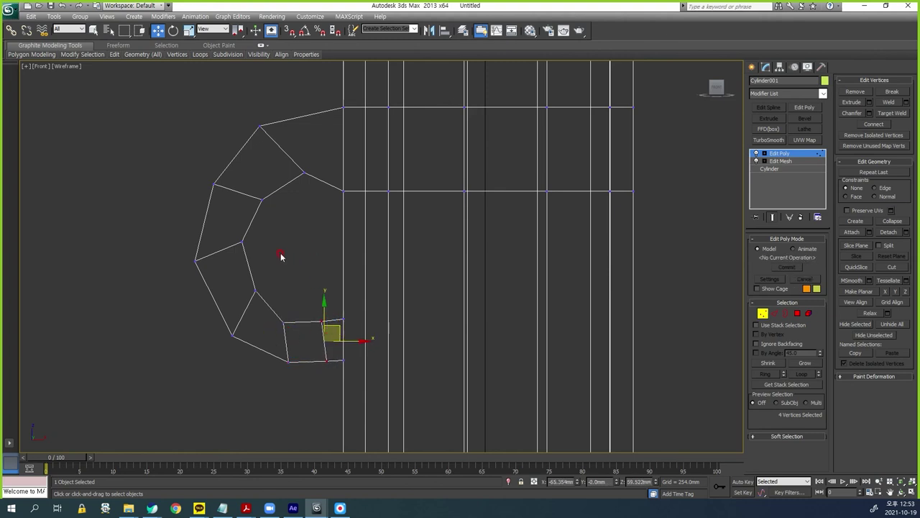
- Select the handle's outer lower vertices, undo a stray move, and exit vertex editing
drag(186, 274, 214, 257)
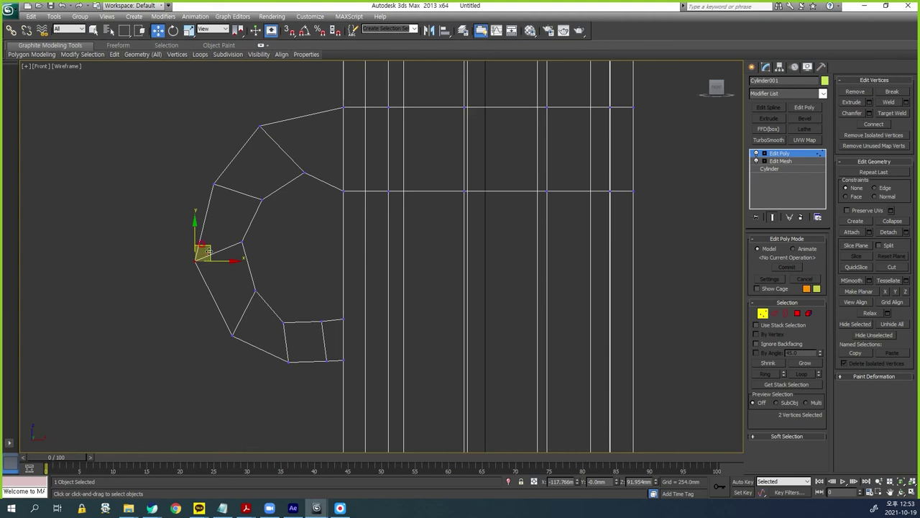
mouse_move(224, 344)
mouse_down()
mouse_move(245, 321)
mouse_move(242, 311)
mouse_up()
click(275, 365)
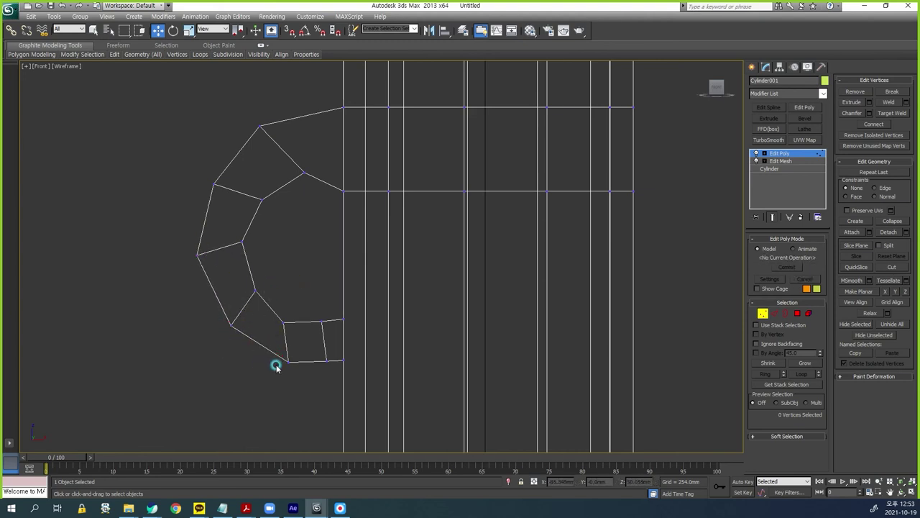
click(291, 366)
drag(290, 363, 239, 379)
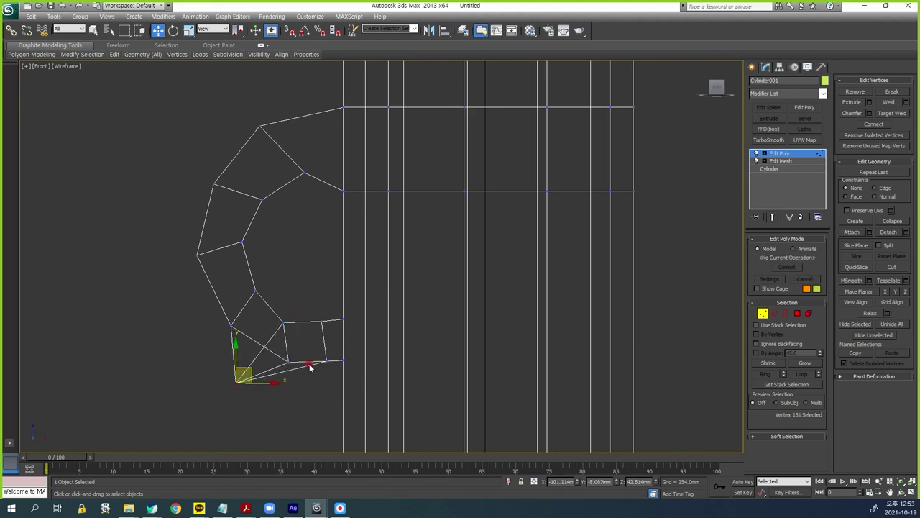
key(ctrl+z)
mouse_move(271, 374)
mouse_down()
mouse_move(309, 344)
mouse_move(297, 352)
mouse_up()
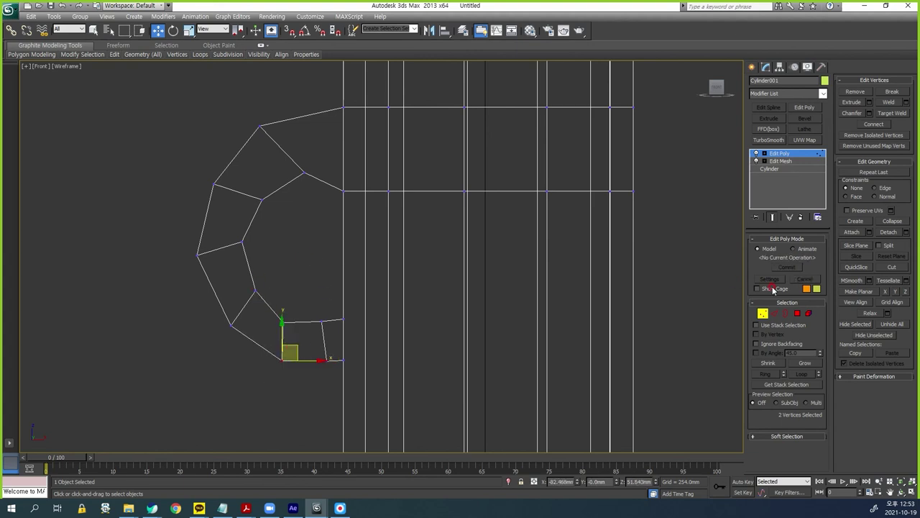
click(782, 198)
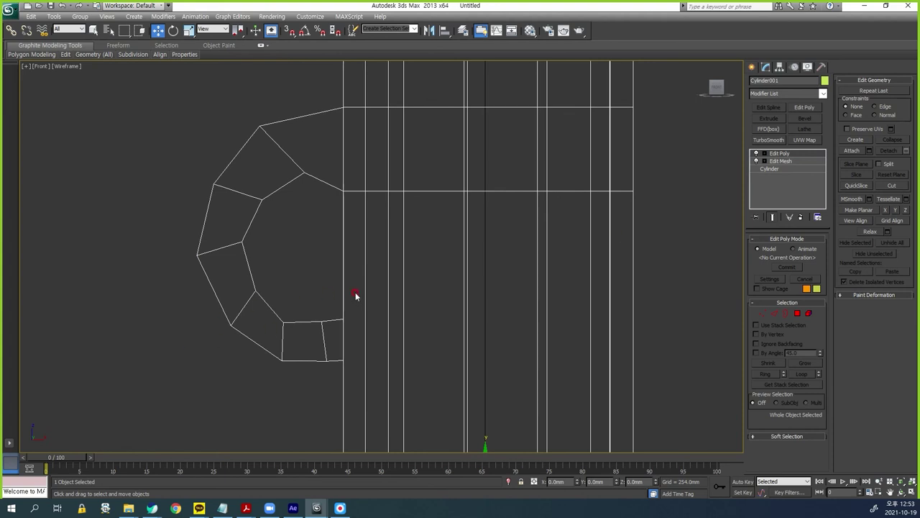
- Frame the mug in the Perspective view and add TurboSmooth with Iterations set to 3
key(alt+w)
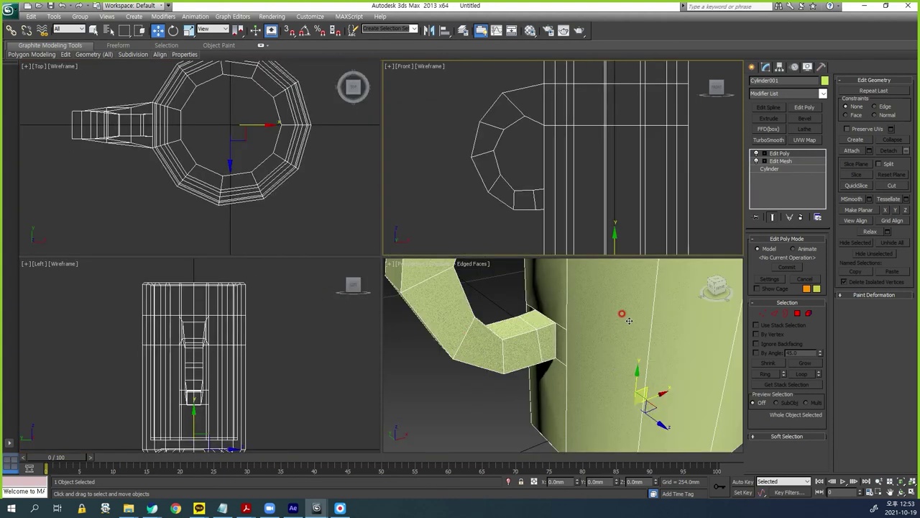
click(600, 358)
key(z)
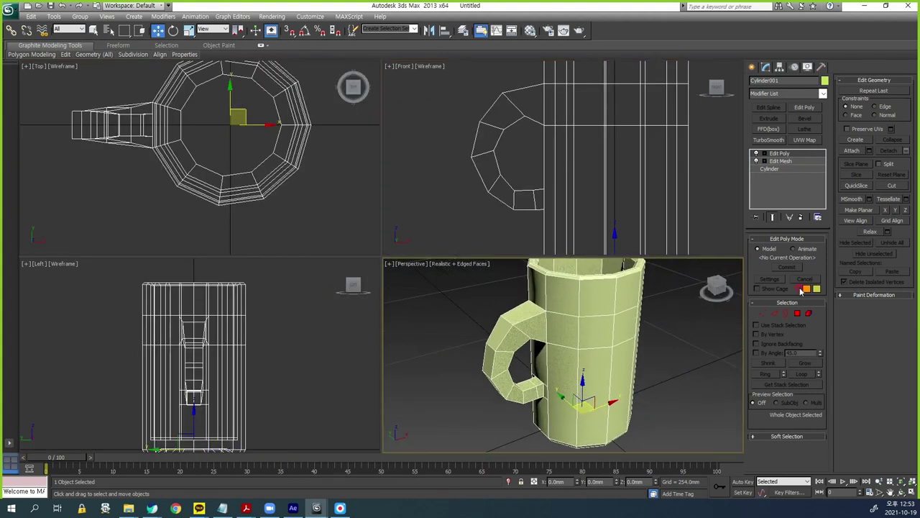
click(768, 139)
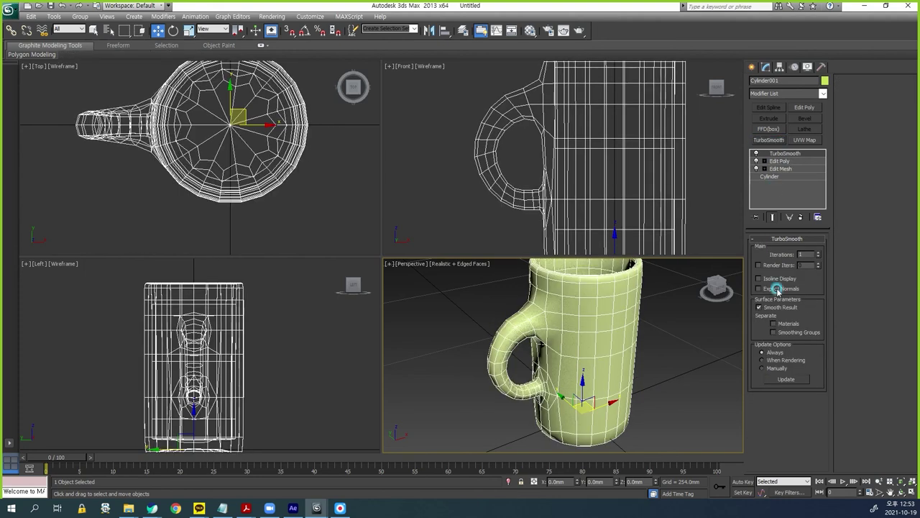
click(820, 253)
click(819, 253)
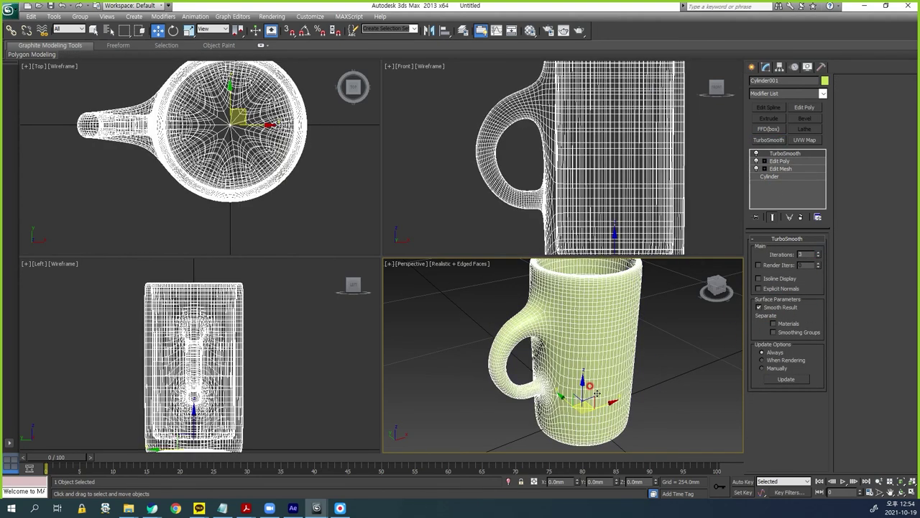
- Orbit around the smoothed mug to inspect its body and handle
alt+middle_drag(598, 397, 572, 322)
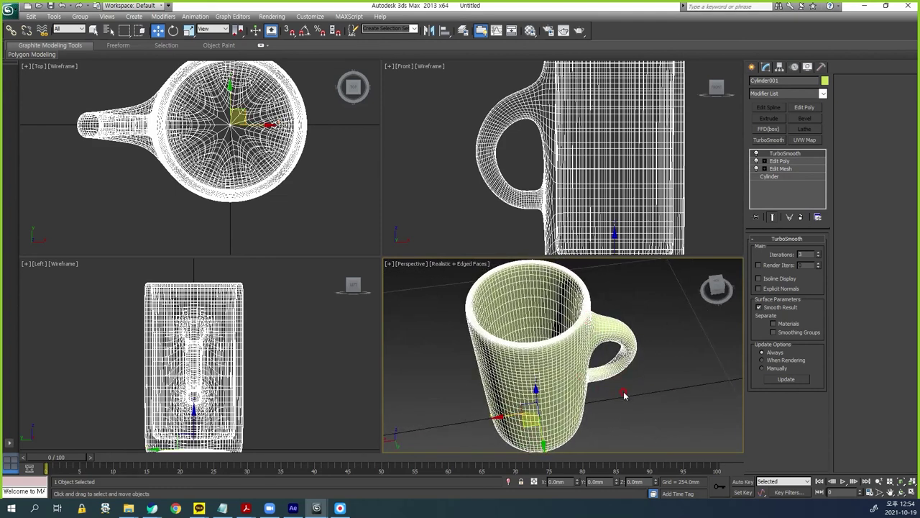
alt+middle_drag(624, 395, 594, 383)
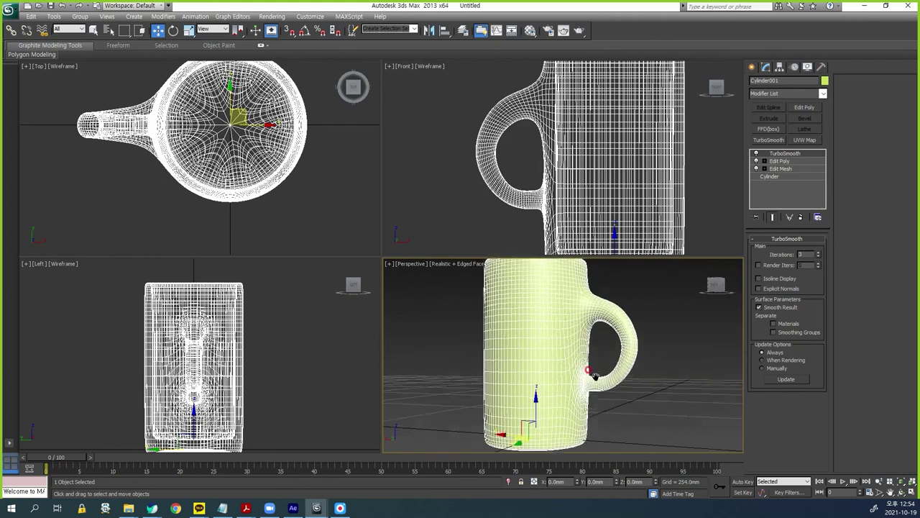
scroll(594, 383, up, 2)
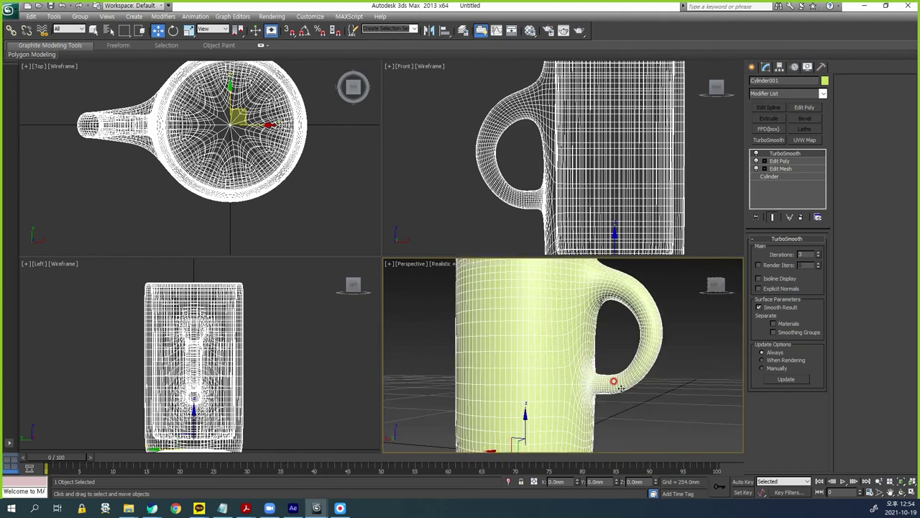
mouse_move(627, 371)
alt+middle_down()
mouse_move(549, 389)
mouse_move(652, 379)
alt+middle_up()
alt+middle_drag(608, 347, 646, 338)
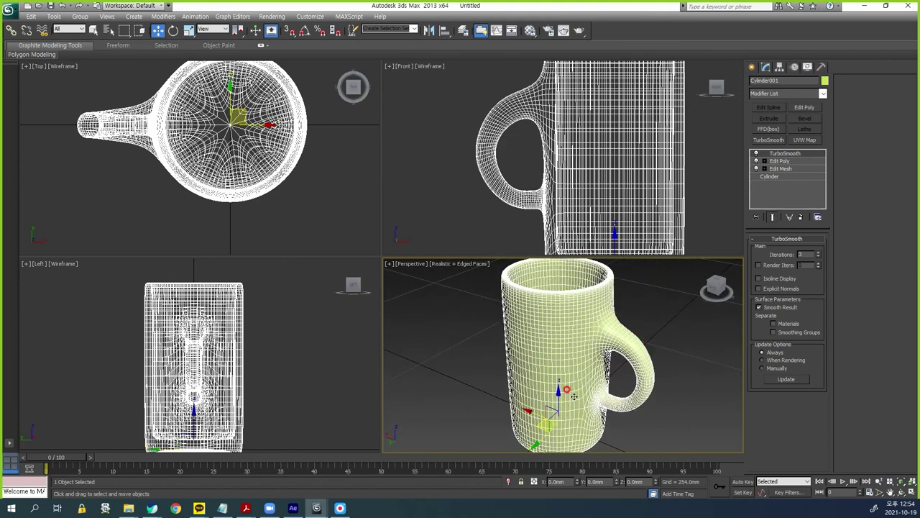